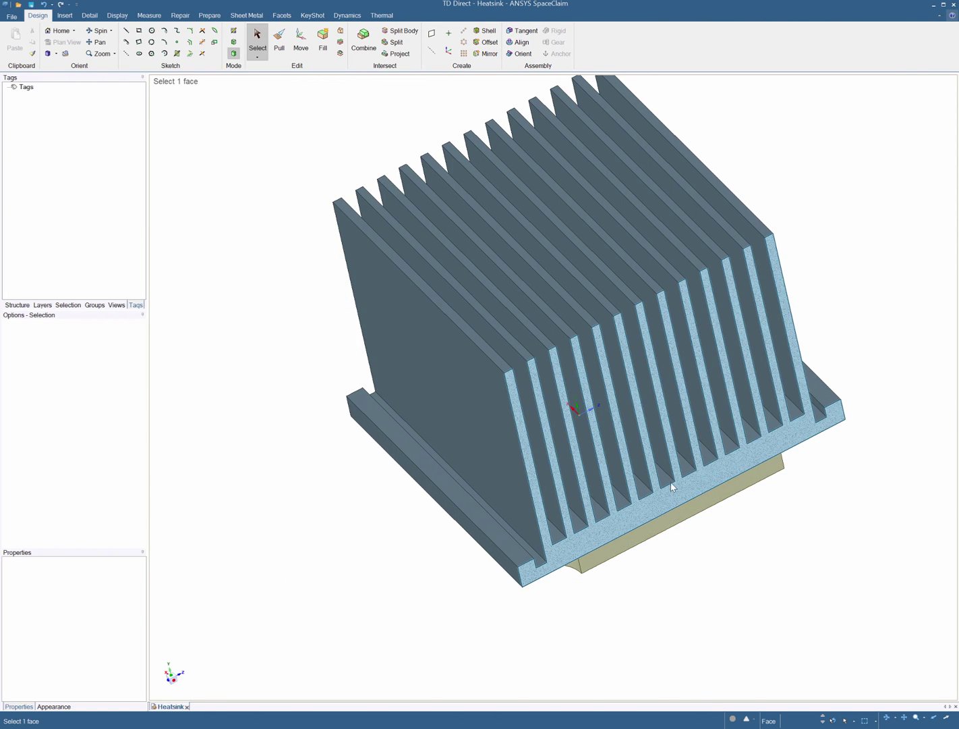
Step: Select all 26 fin blade faces with same-area selection, adding the two remaining fins
mouse_move(676, 504)
middle_down()
mouse_move(678, 396)
mouse_move(673, 483)
middle_up()
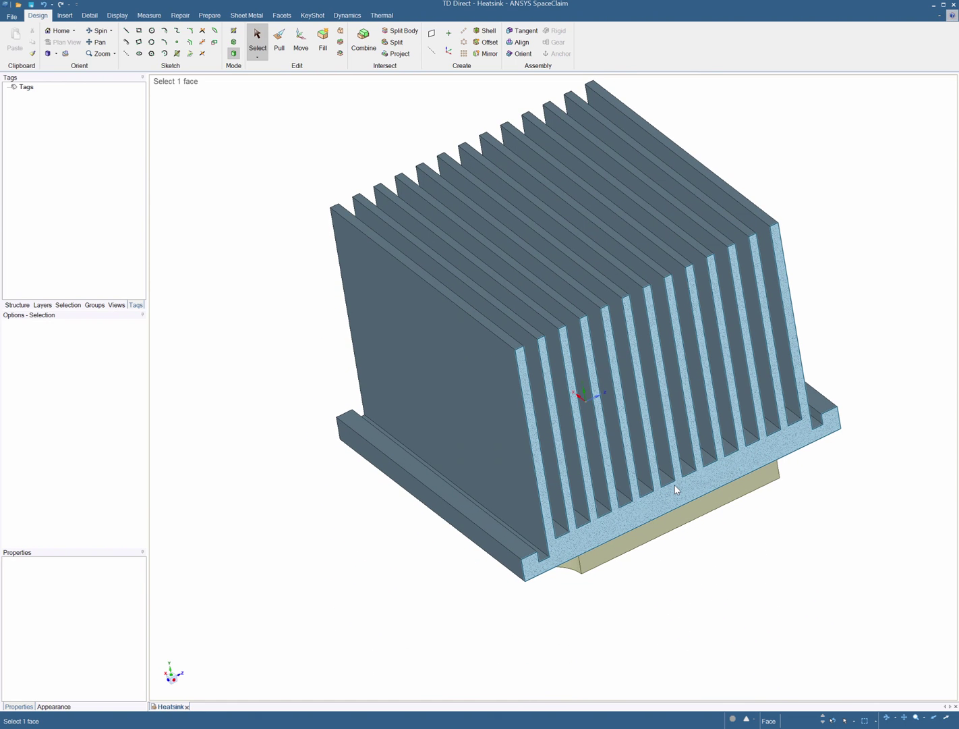
click(776, 298)
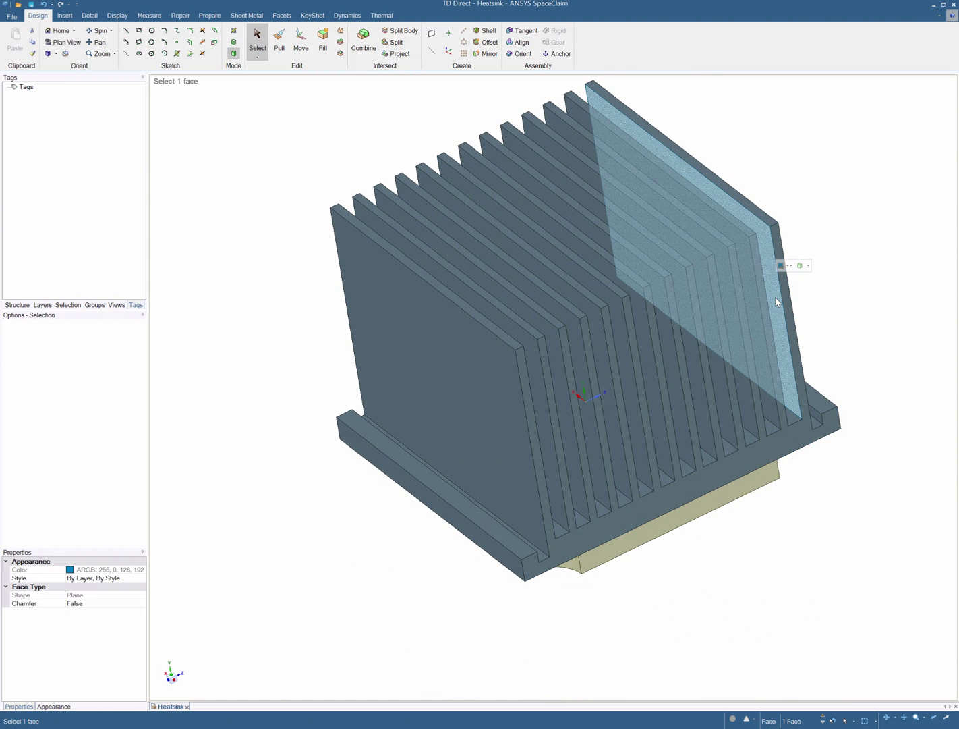
click(72, 306)
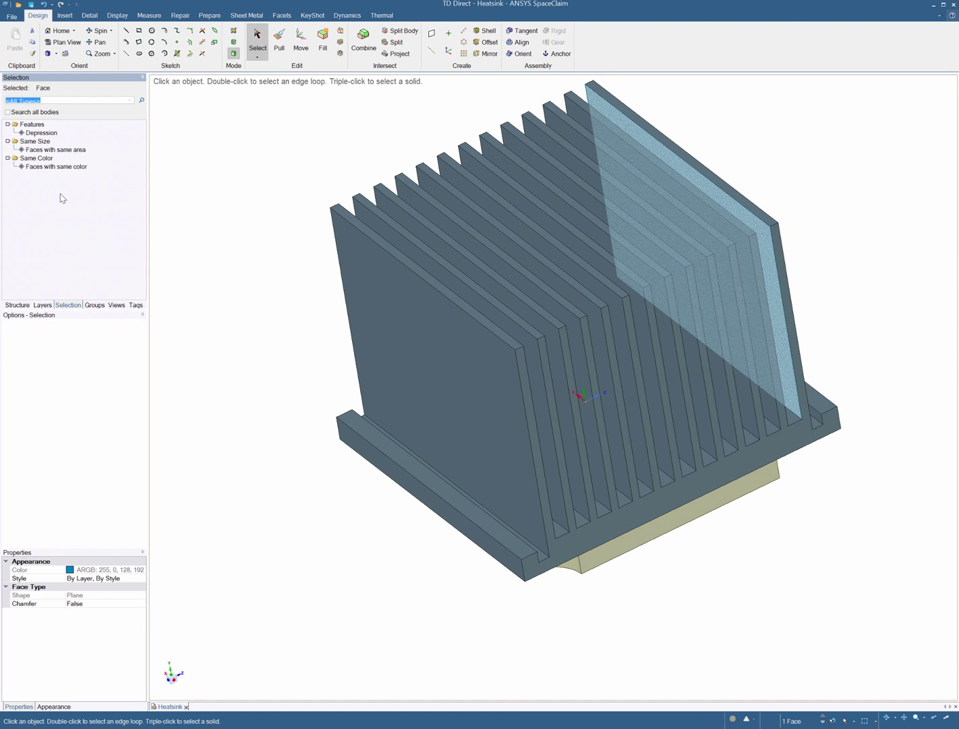
click(53, 150)
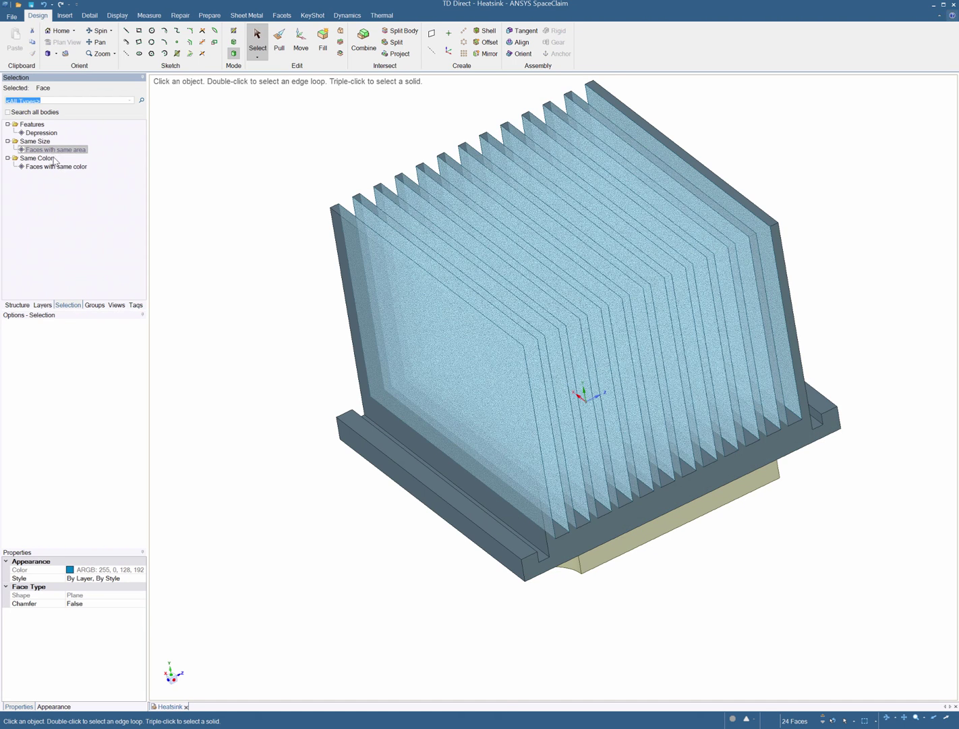
ctrl+click(388, 345)
middle_drag(405, 348, 829, 227)
ctrl+click(829, 222)
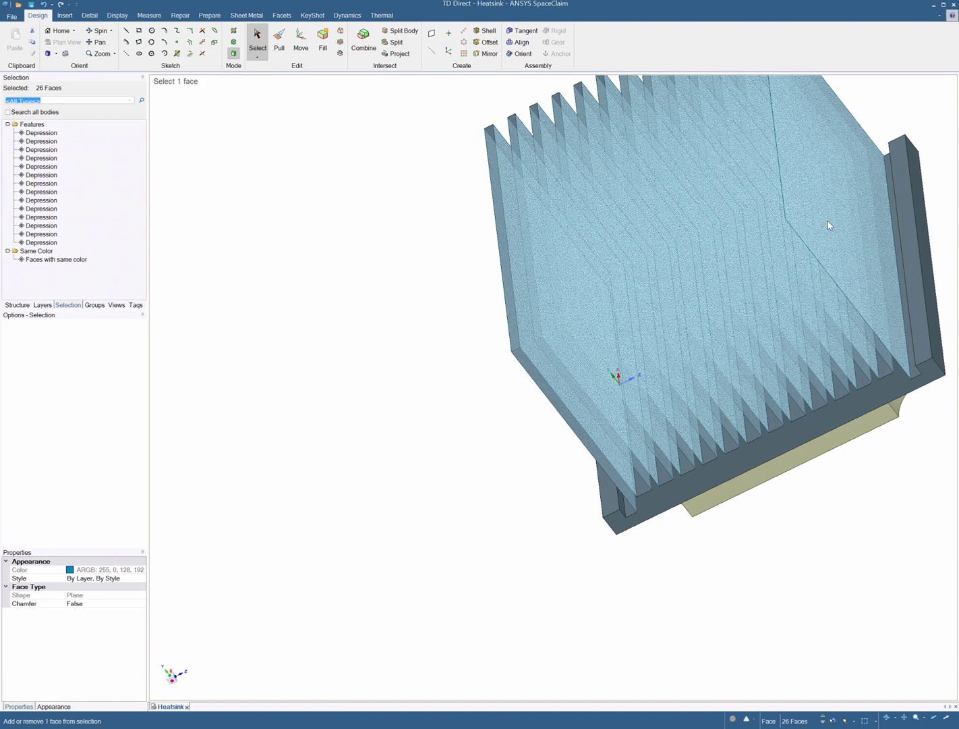
Step: Assign the selected fin faces to a new positive-side domain named 'Fin_blades'
click(380, 16)
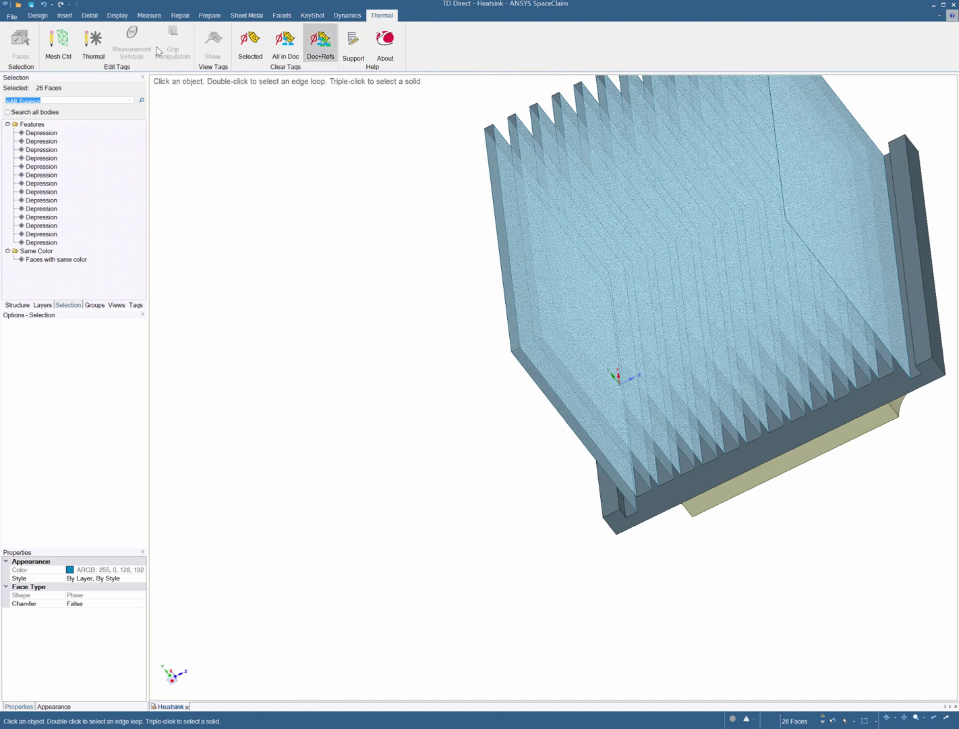
click(81, 43)
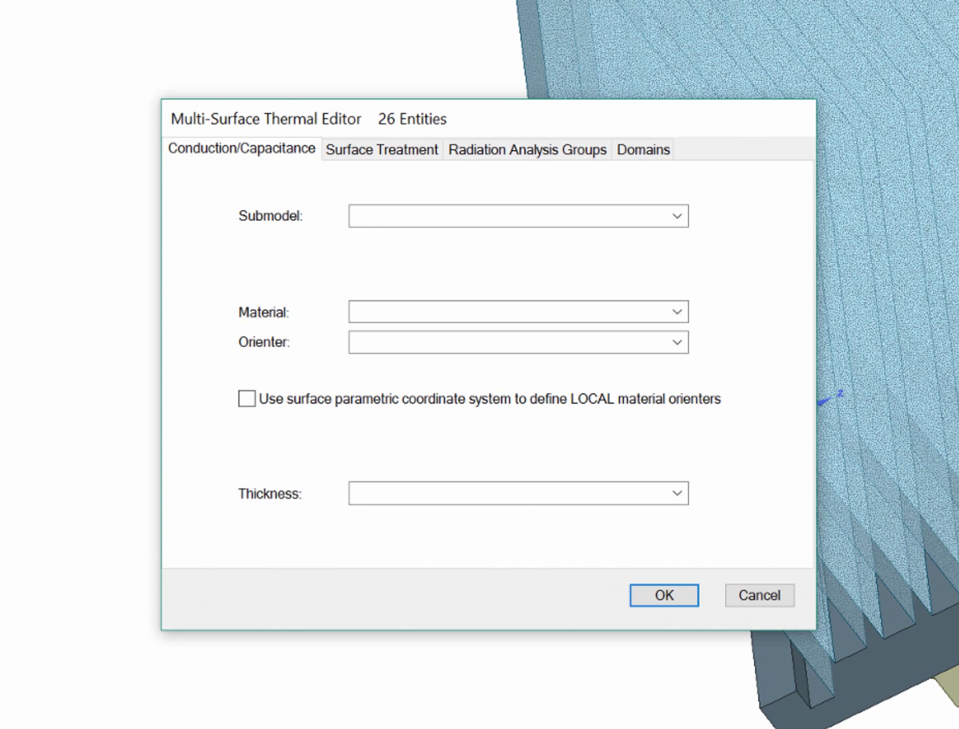
click(645, 153)
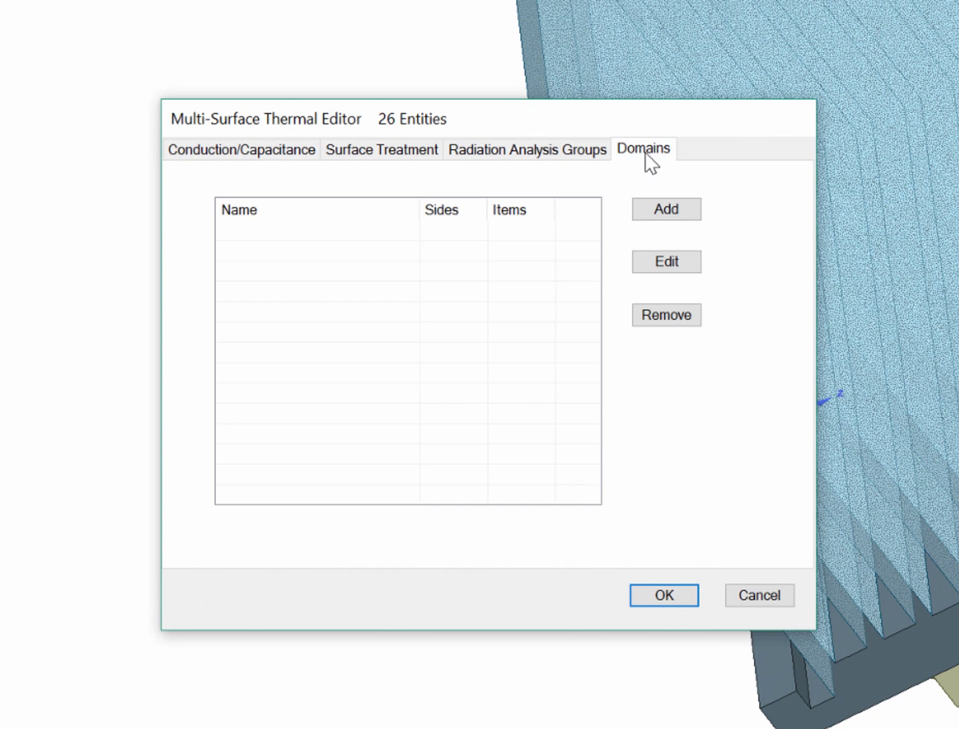
click(667, 211)
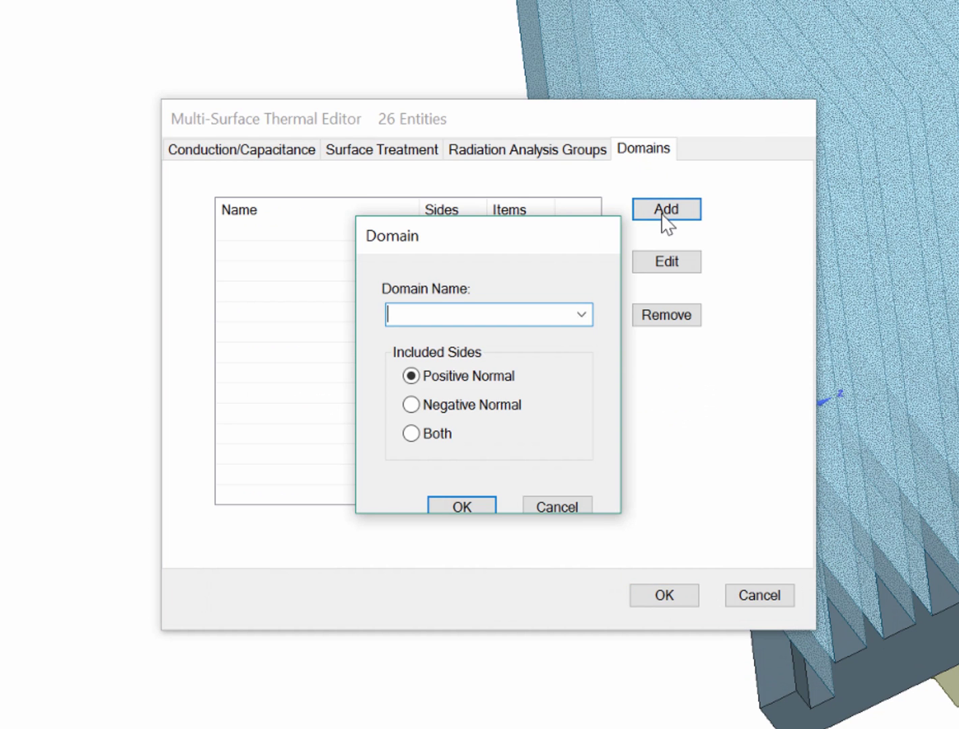
text(Fin_blades)
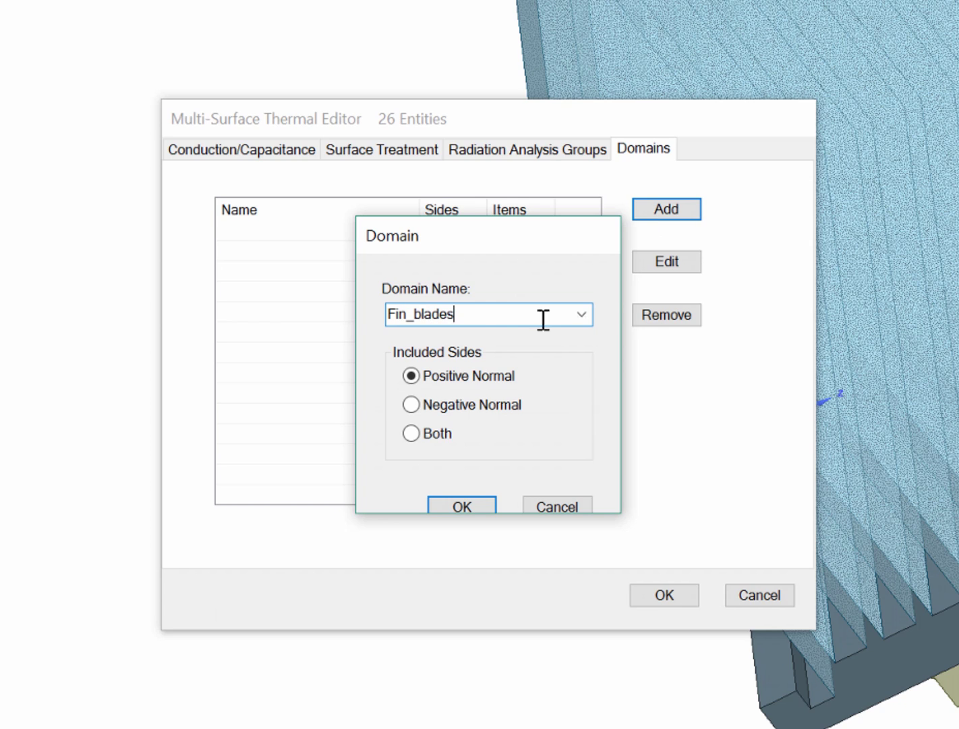
click(473, 505)
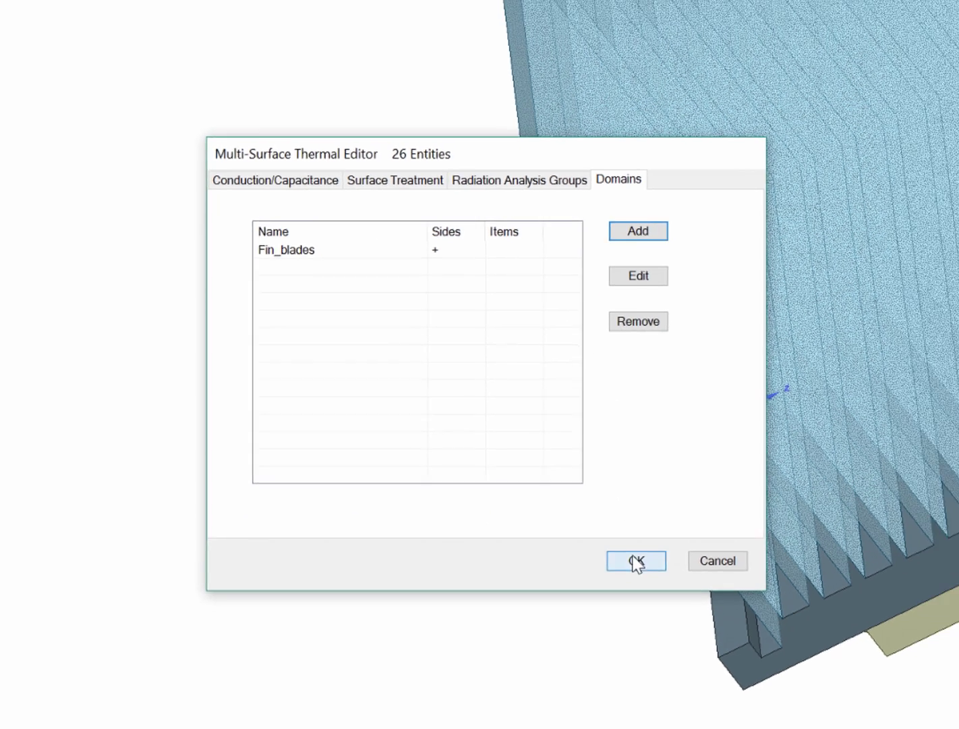
click(664, 594)
middle_drag(557, 468, 641, 434)
Step: Select the whole yellow chip body and add it to a new domain named 'Chip'
triple_click(642, 437)
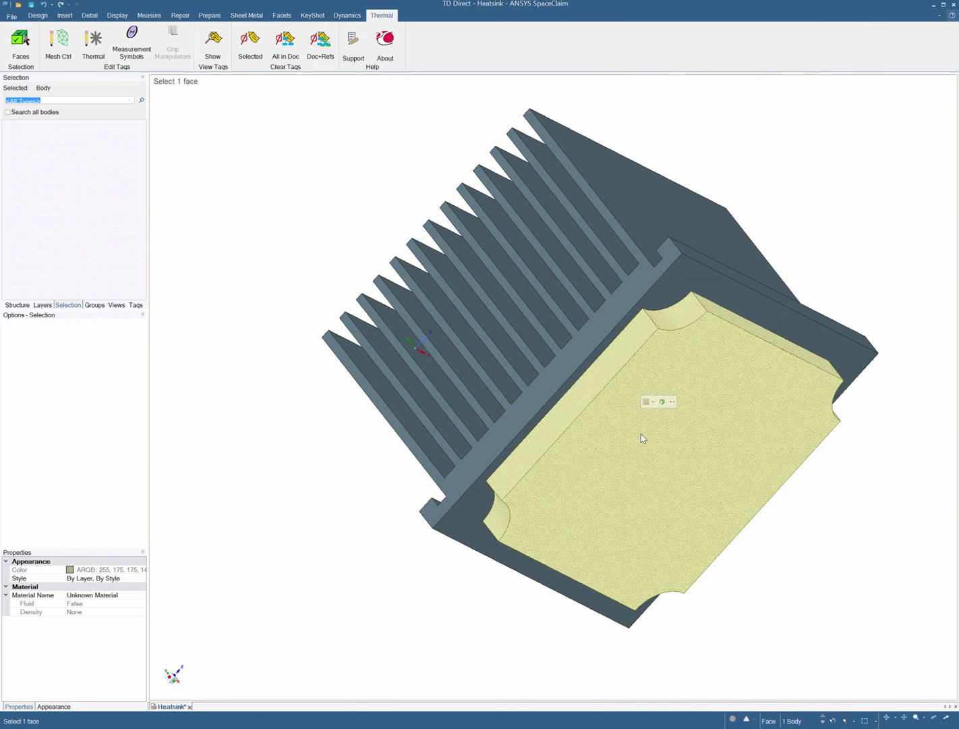
click(370, 235)
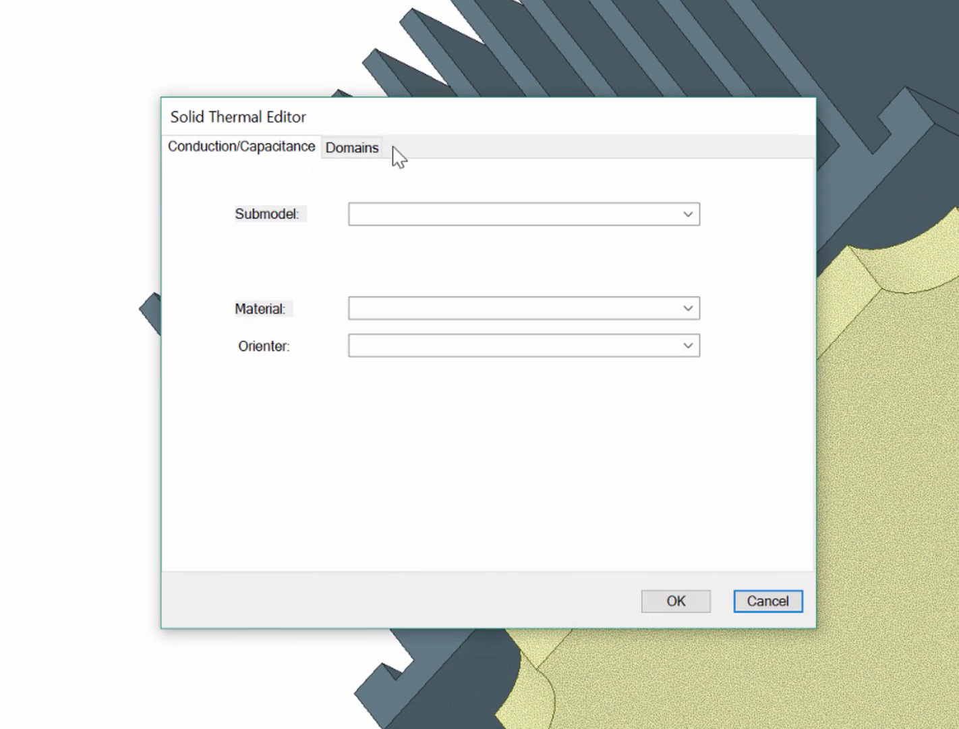
click(362, 149)
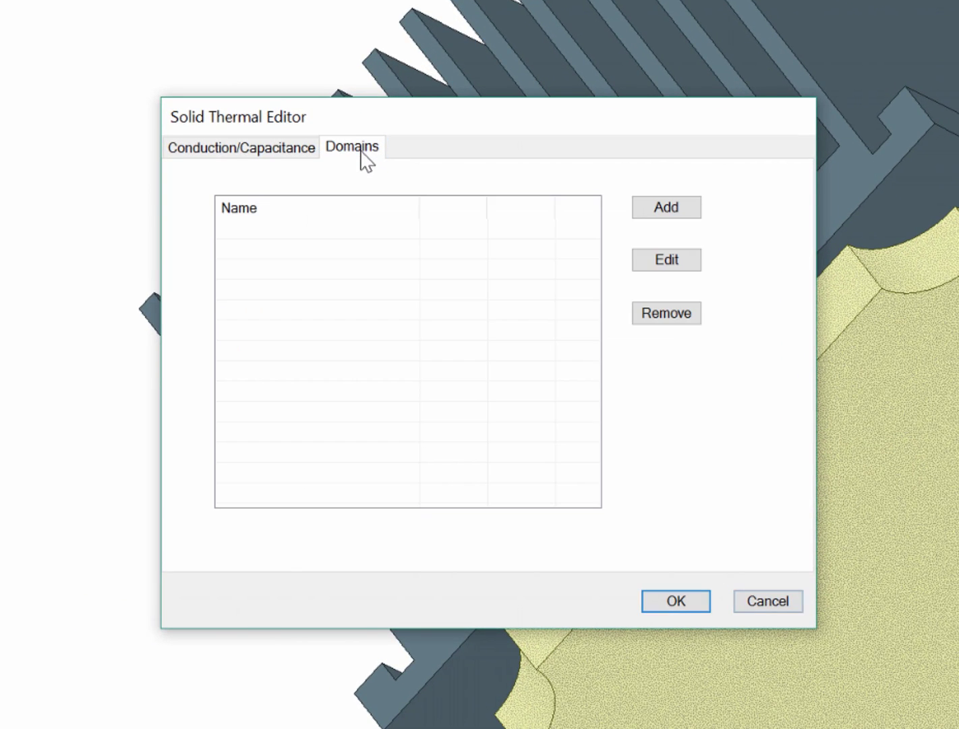
click(665, 213)
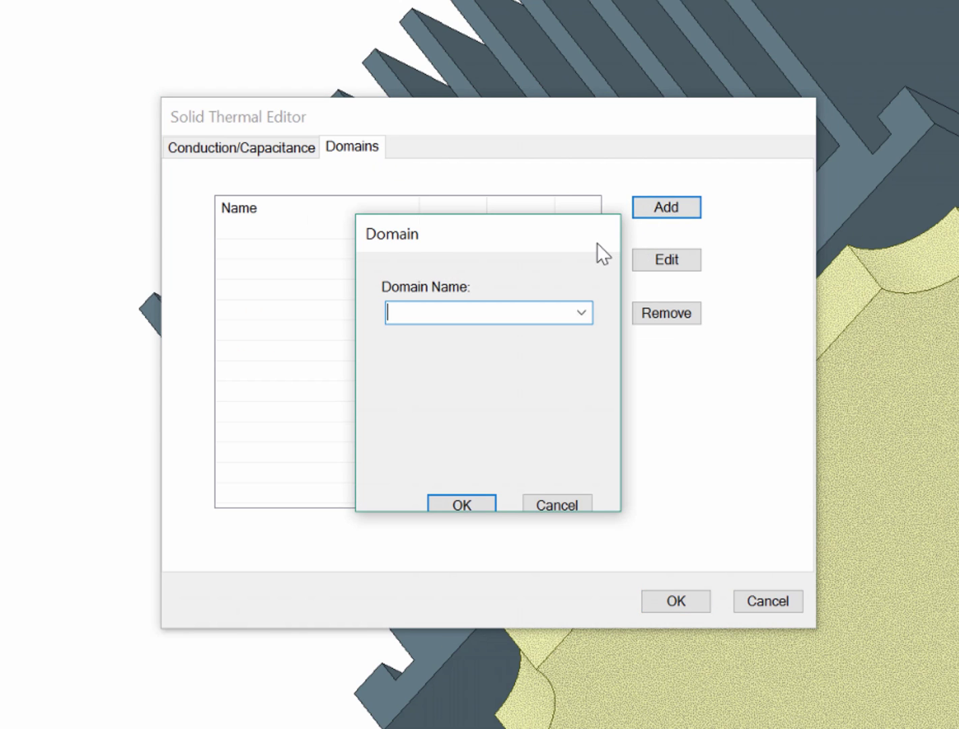
text(Chip)
click(467, 506)
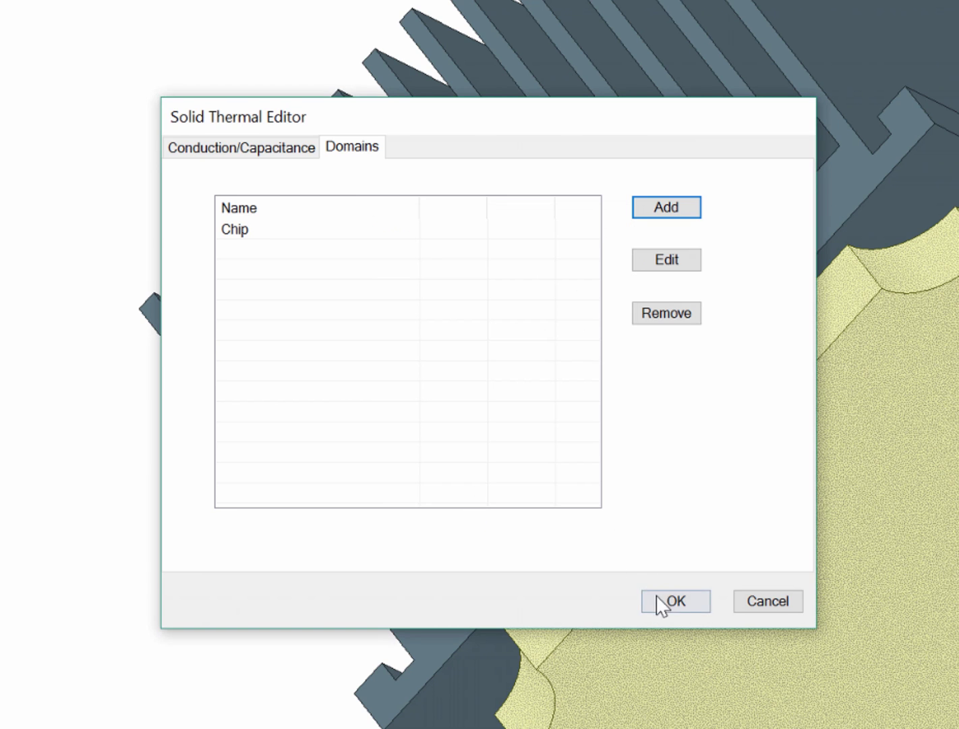
click(607, 534)
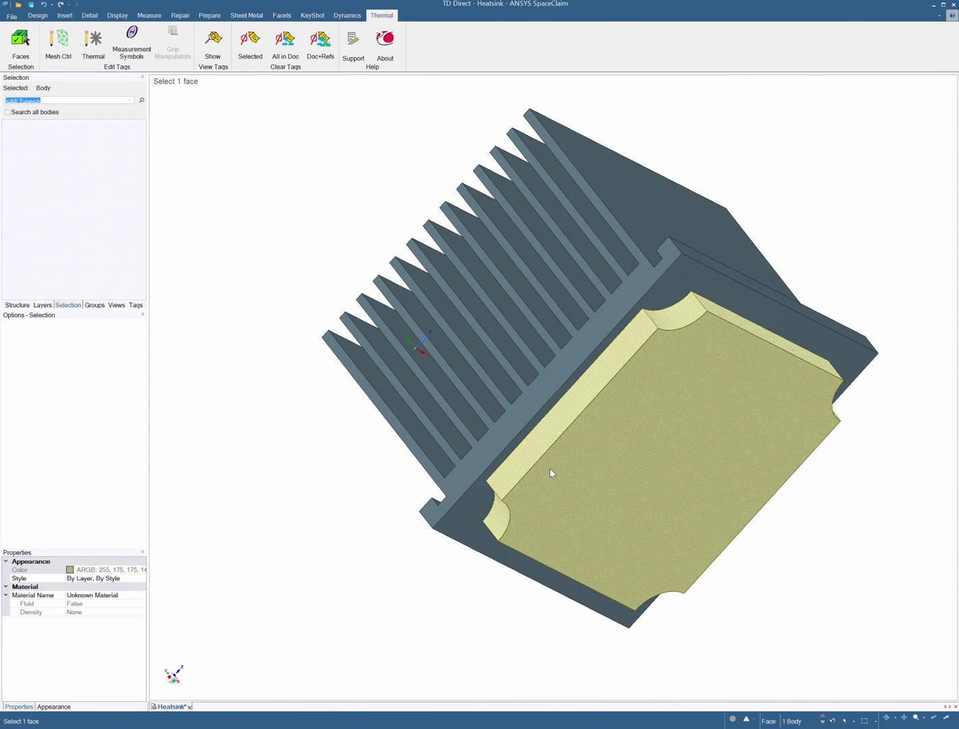
Step: Copy the chip pad's edge loop 0.2 inward to create an inset face
click(344, 464)
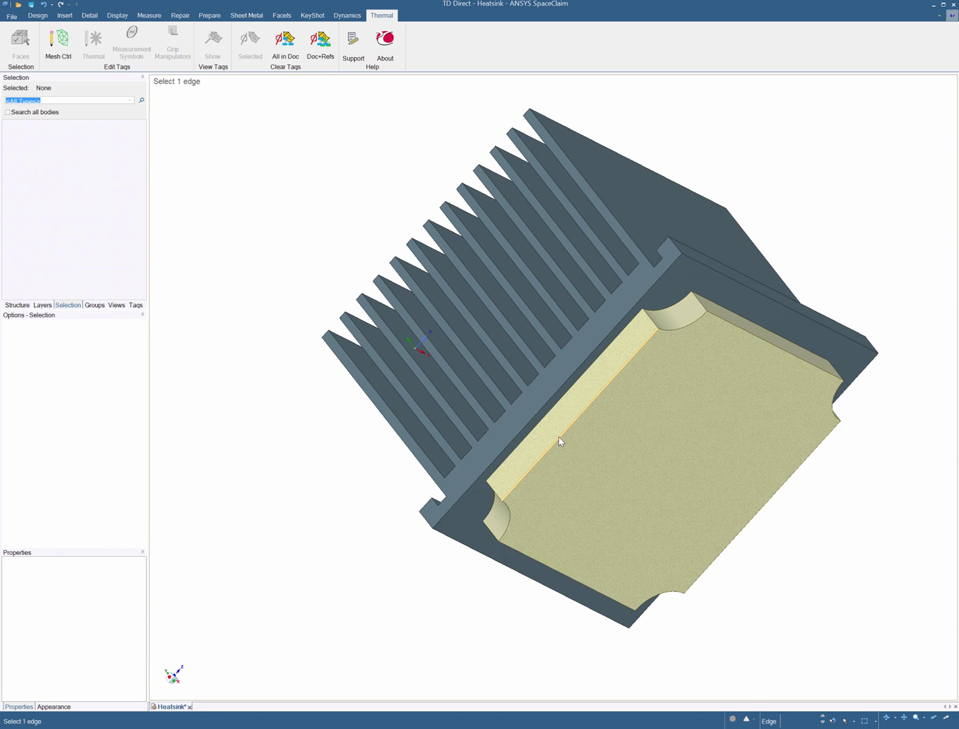
click(560, 436)
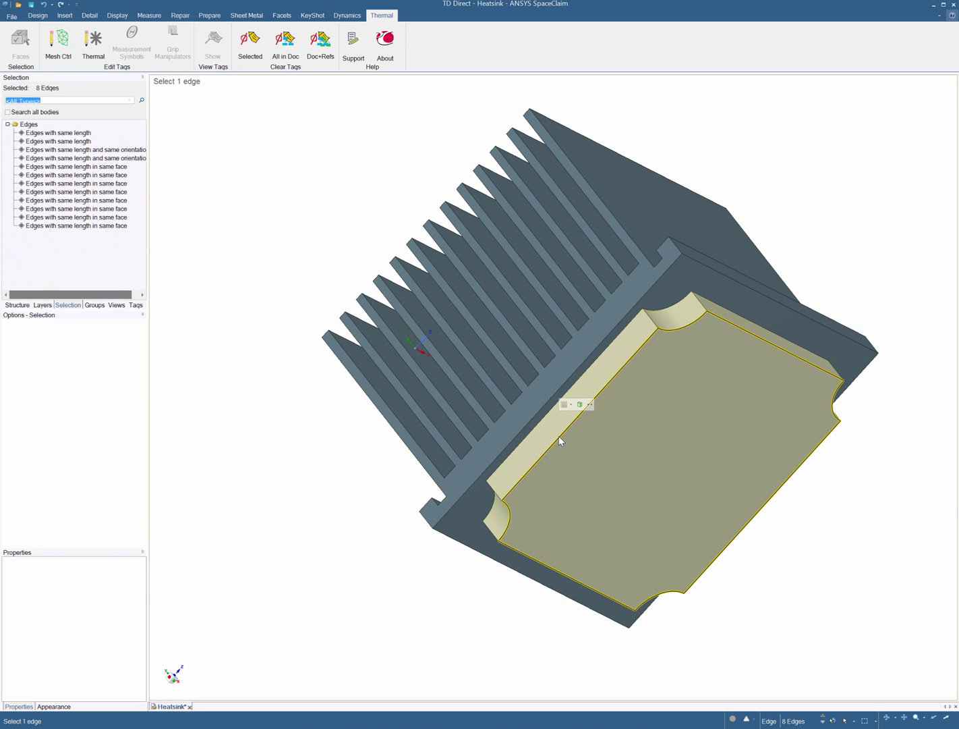
click(37, 15)
click(280, 39)
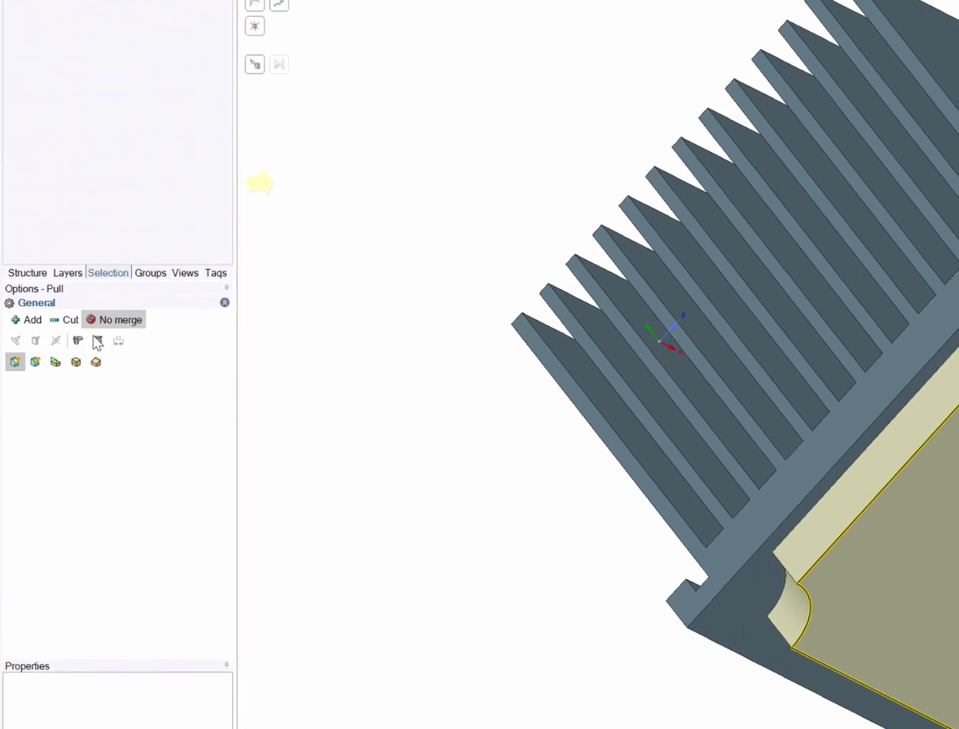
click(119, 368)
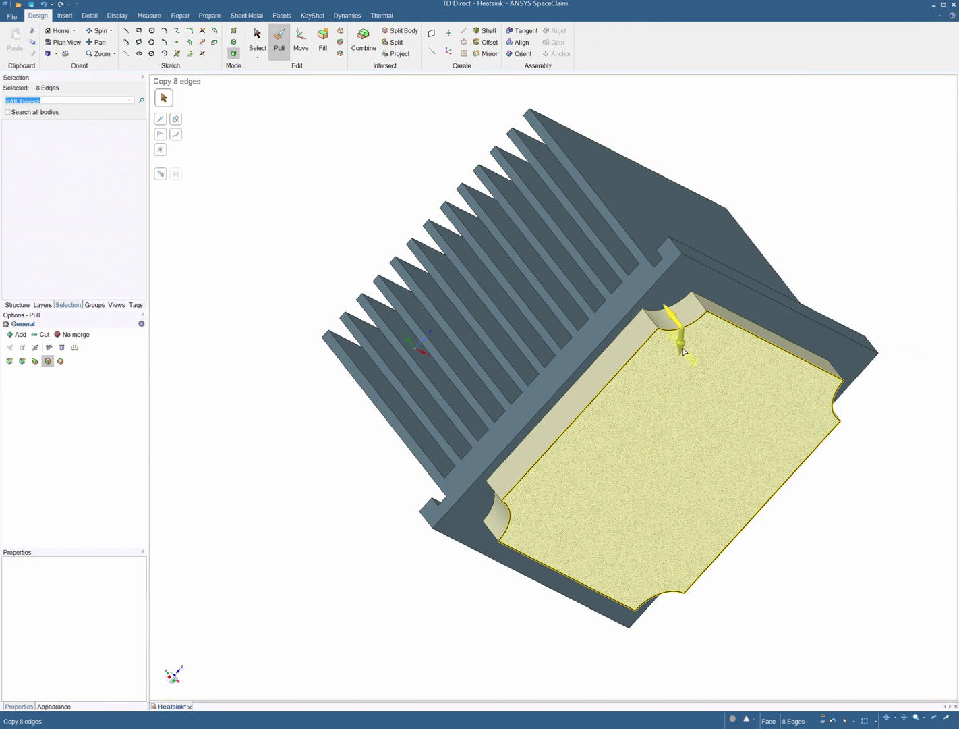
drag(684, 351, 684, 368)
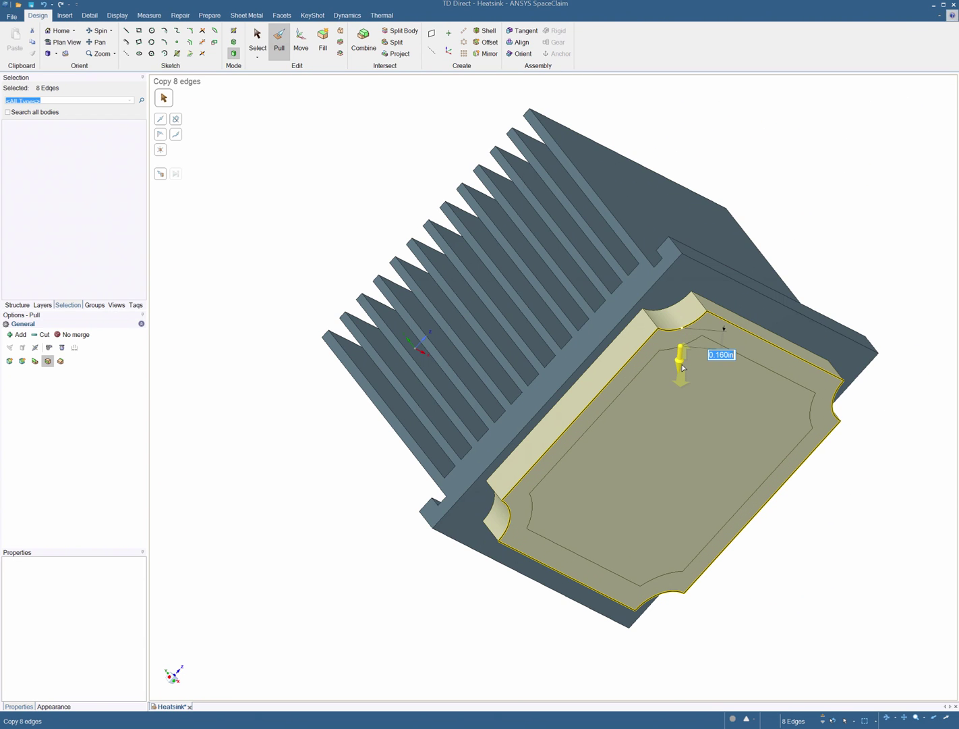
text(.2)
key(Return)
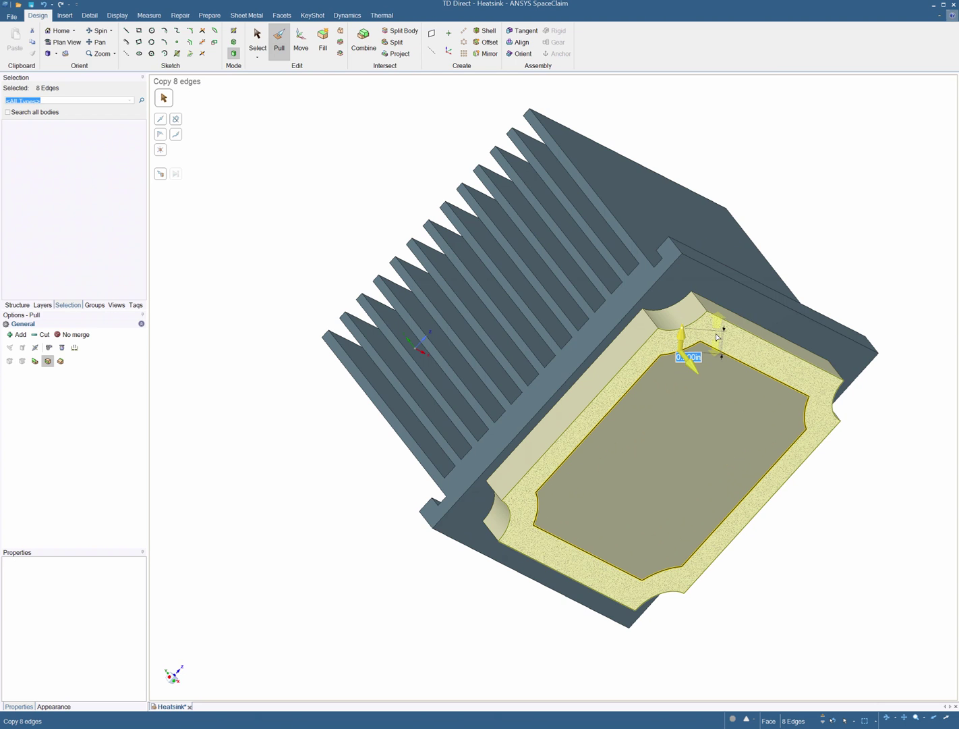
key(s)
Step: Tag the chip pad's outer ring face with a positive-normal 'Chip_to_board' domain
click(746, 348)
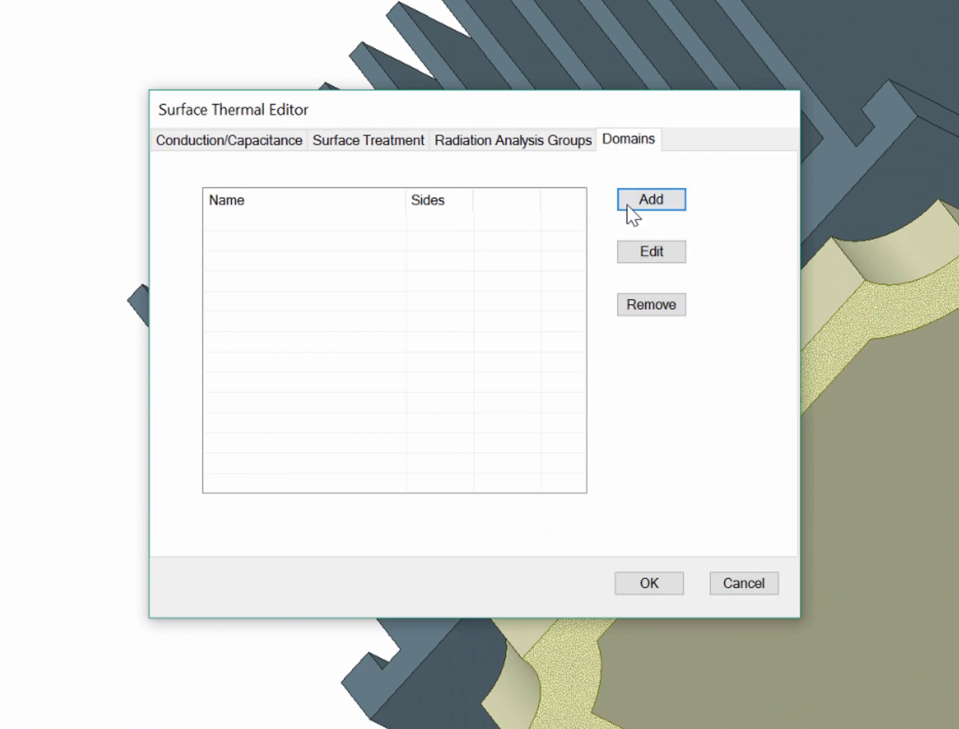
click(630, 205)
text(Chip_to)
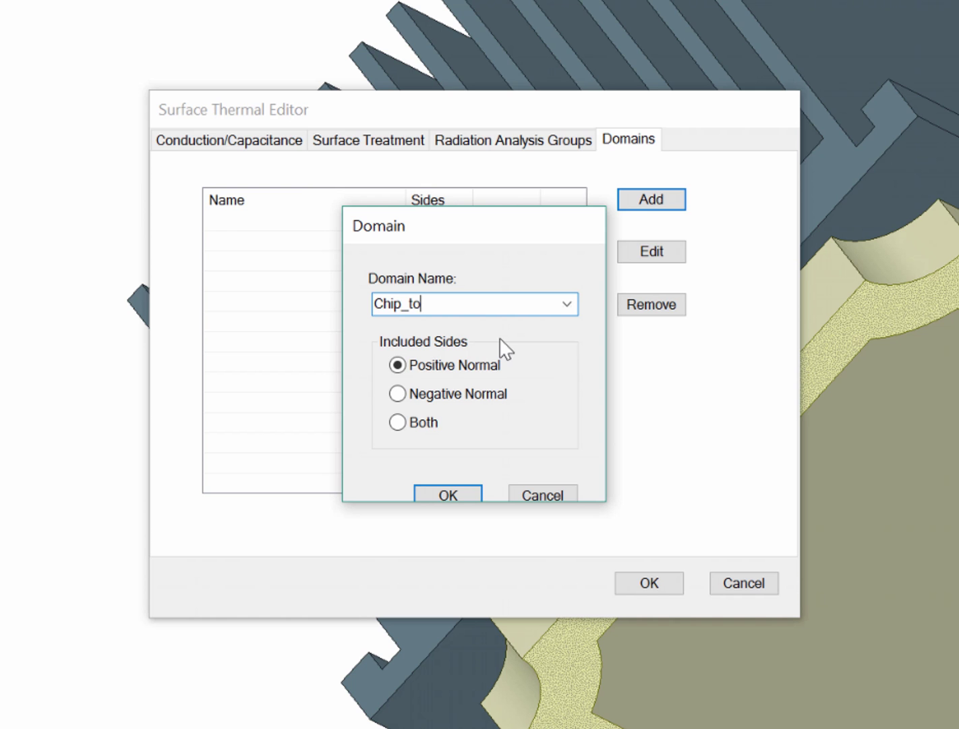
text(_board)
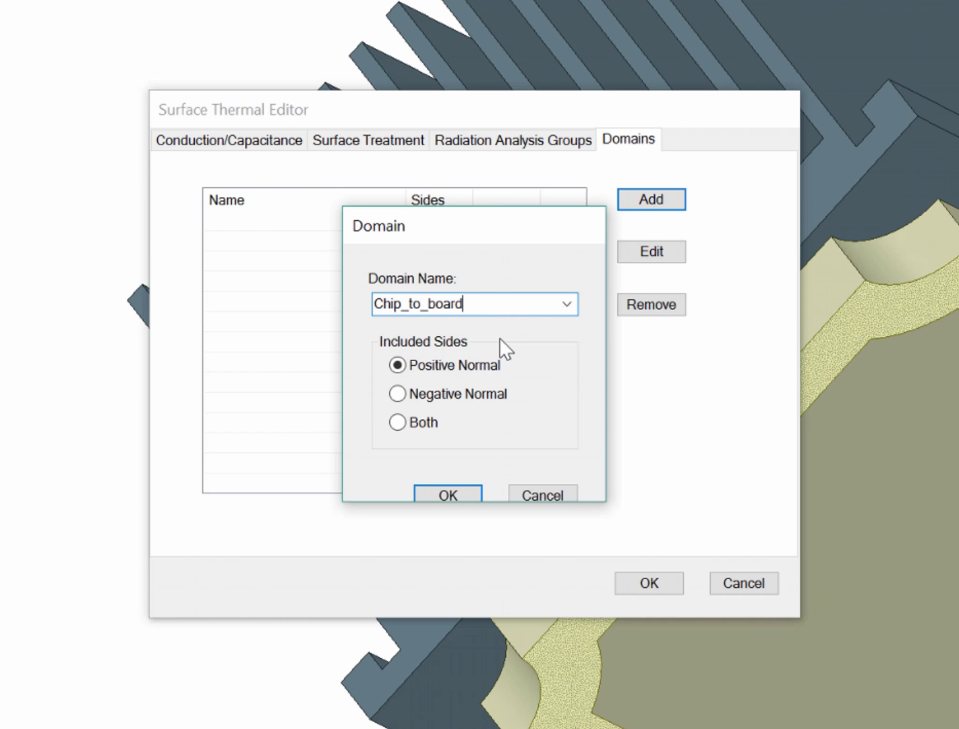
click(475, 496)
click(655, 590)
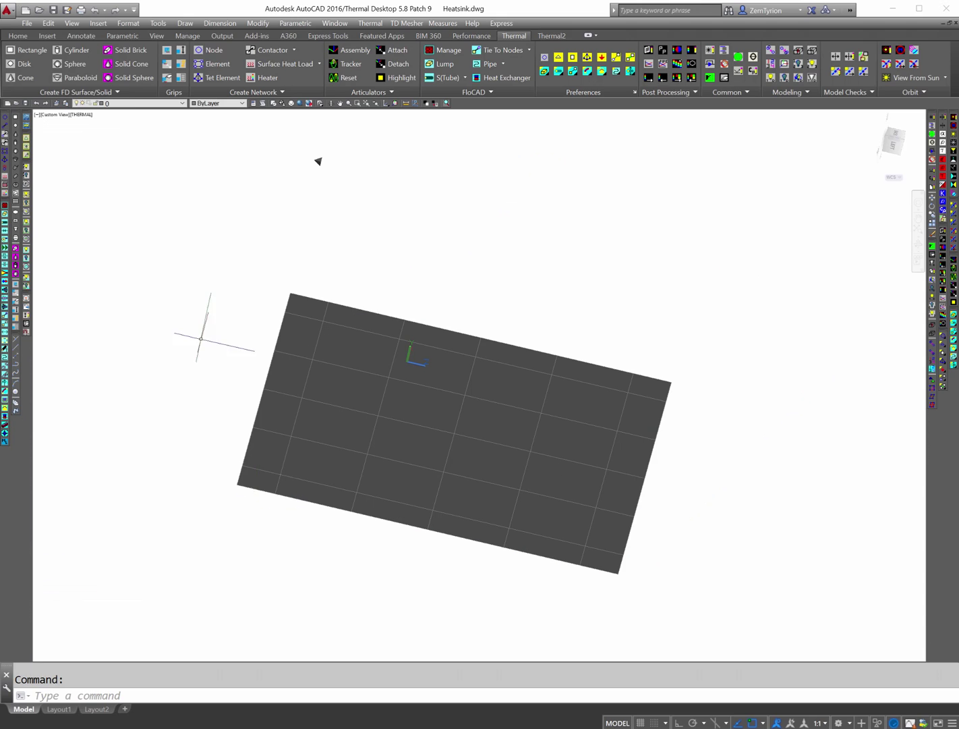
Step: Import Heatsink.scdoc from TD Direct with a generated finite-element mesh and view it obliquely
click(27, 119)
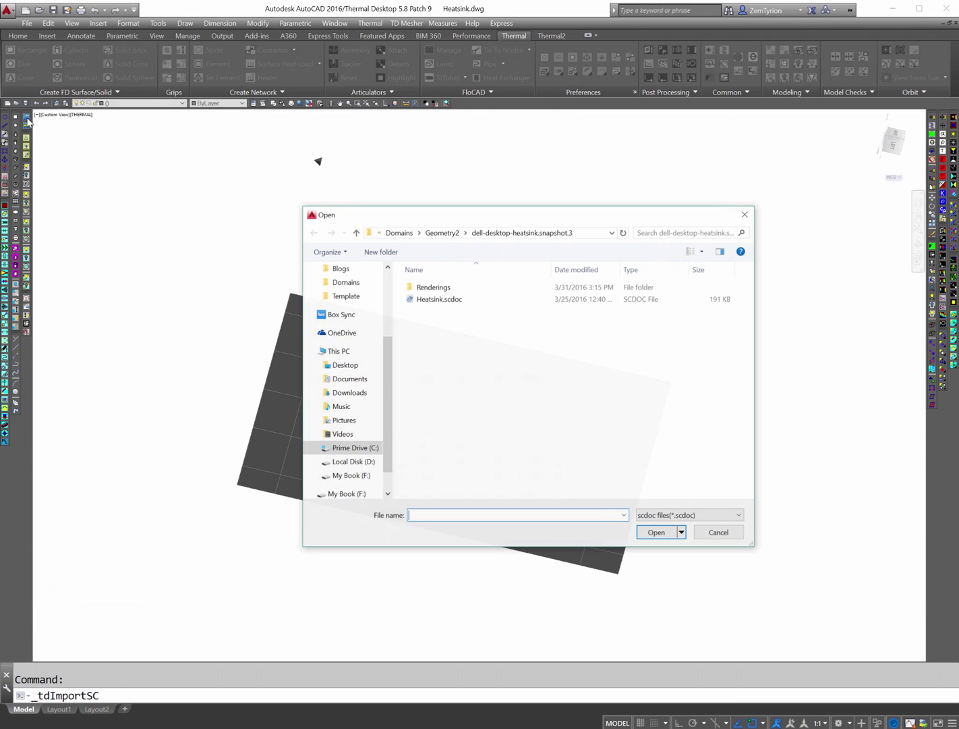
click(435, 301)
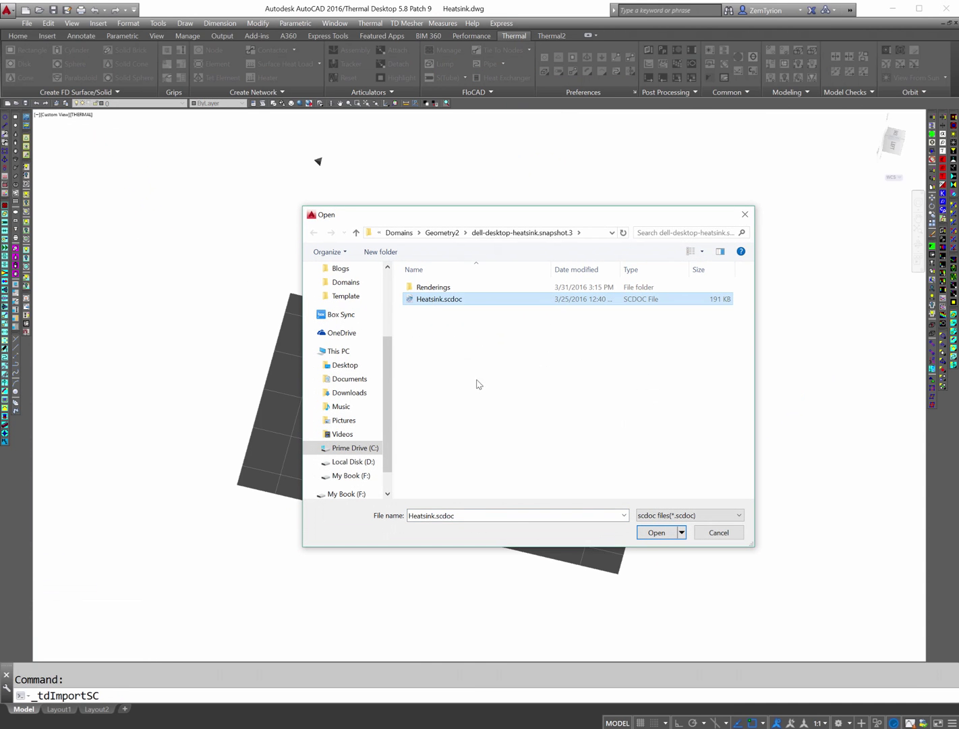
click(655, 532)
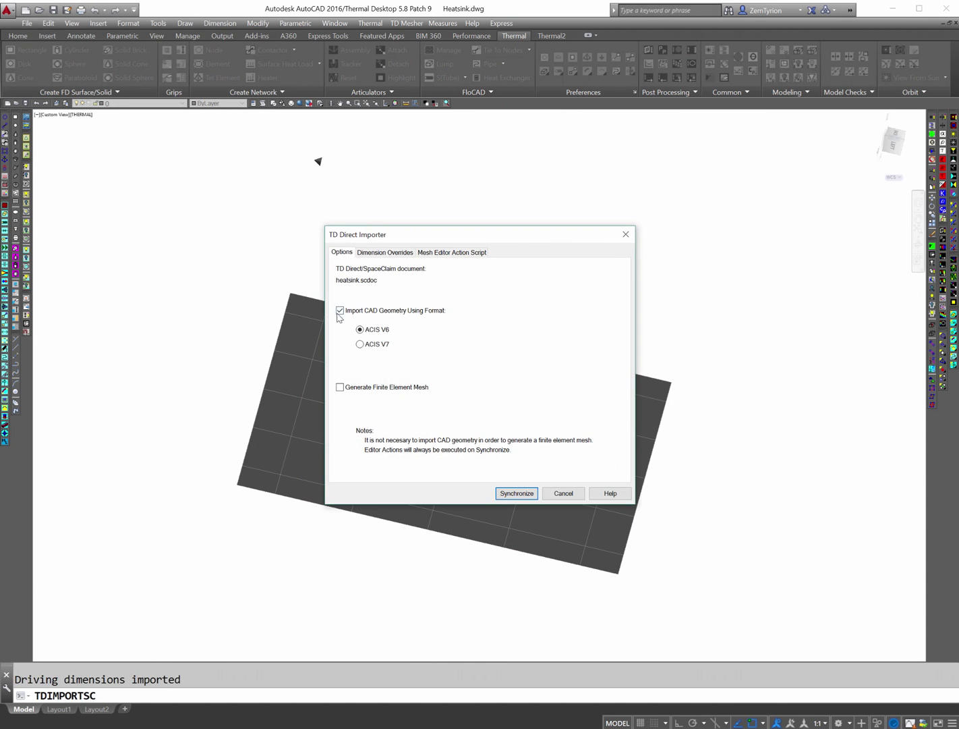
click(341, 386)
click(516, 493)
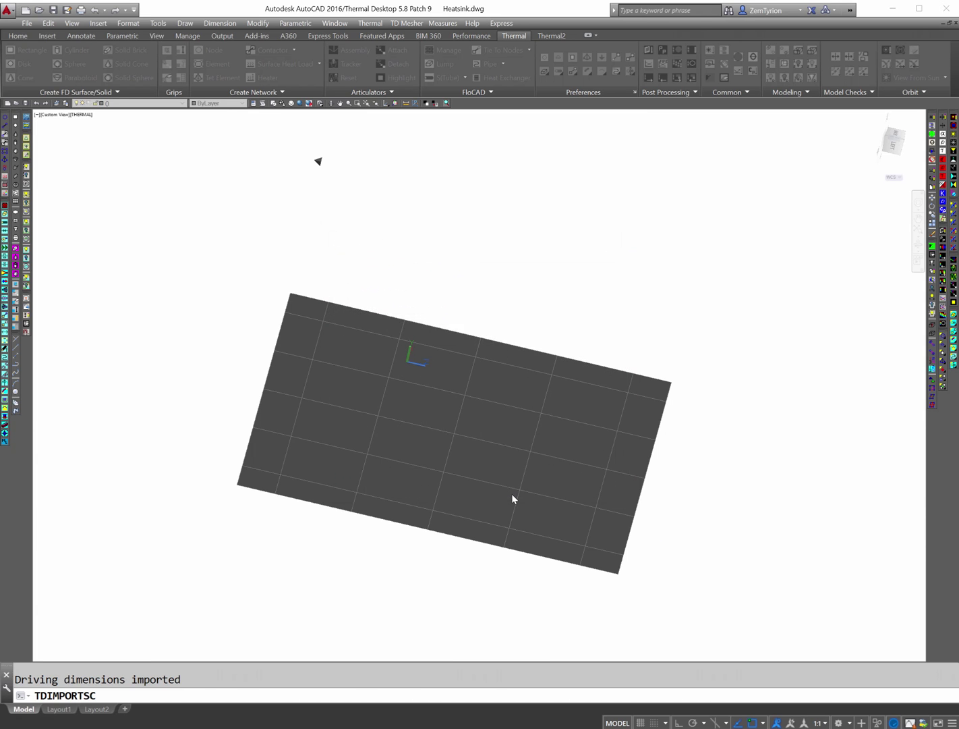
click(332, 104)
drag(481, 316, 437, 292)
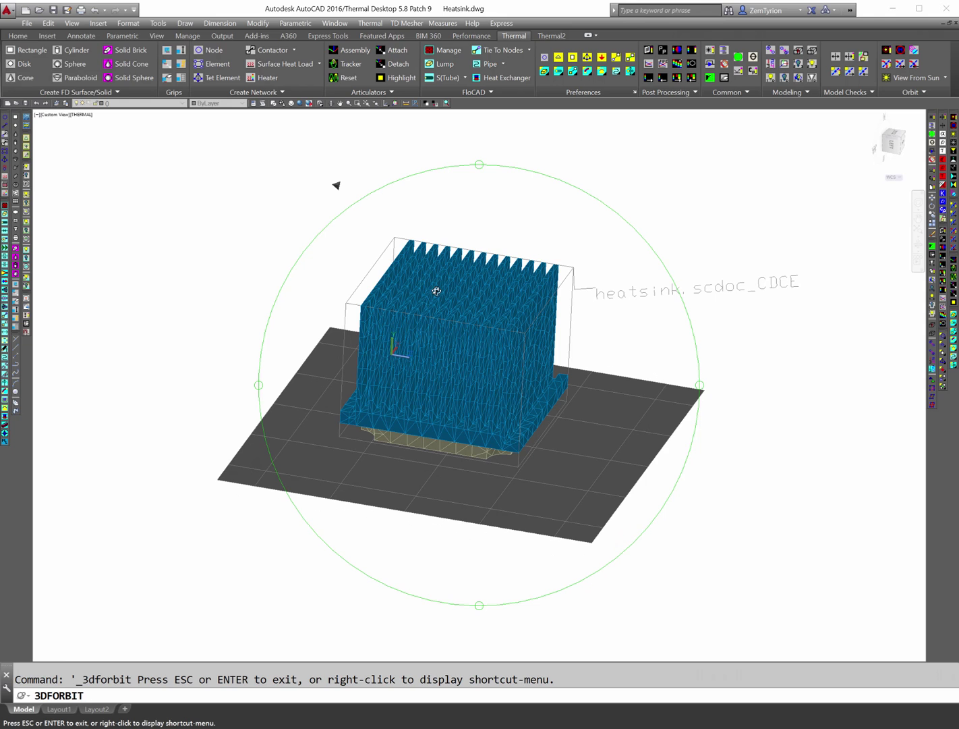
Step: Open the Domain Tag Set Manager and inspect the CHIP_NODES and CHIP_SOLIDS sets
key(Escape)
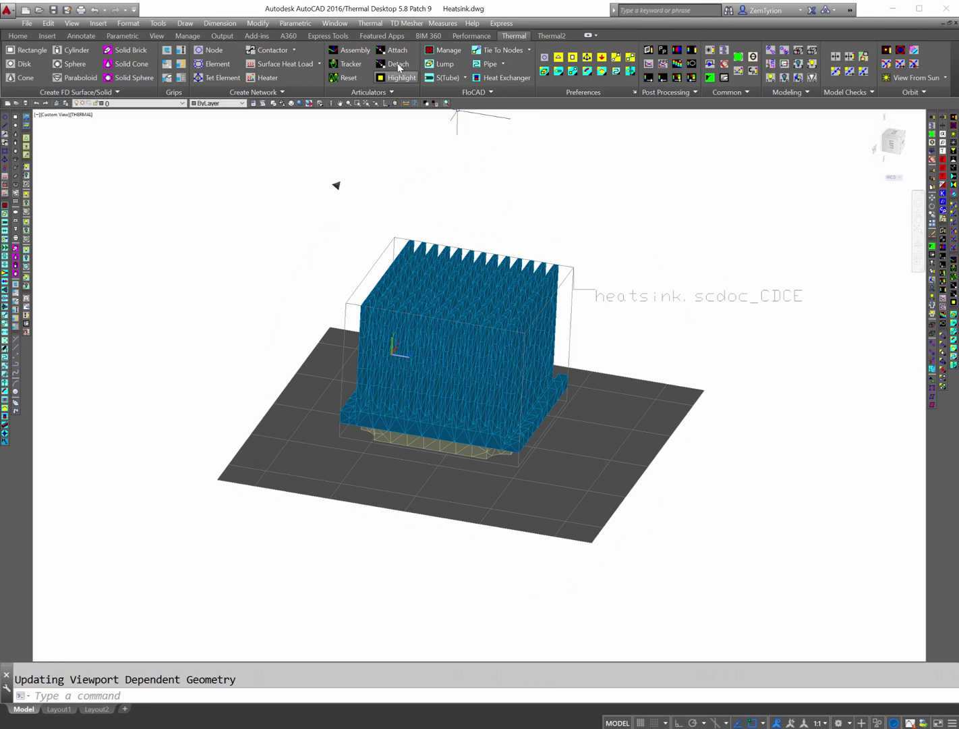
click(372, 24)
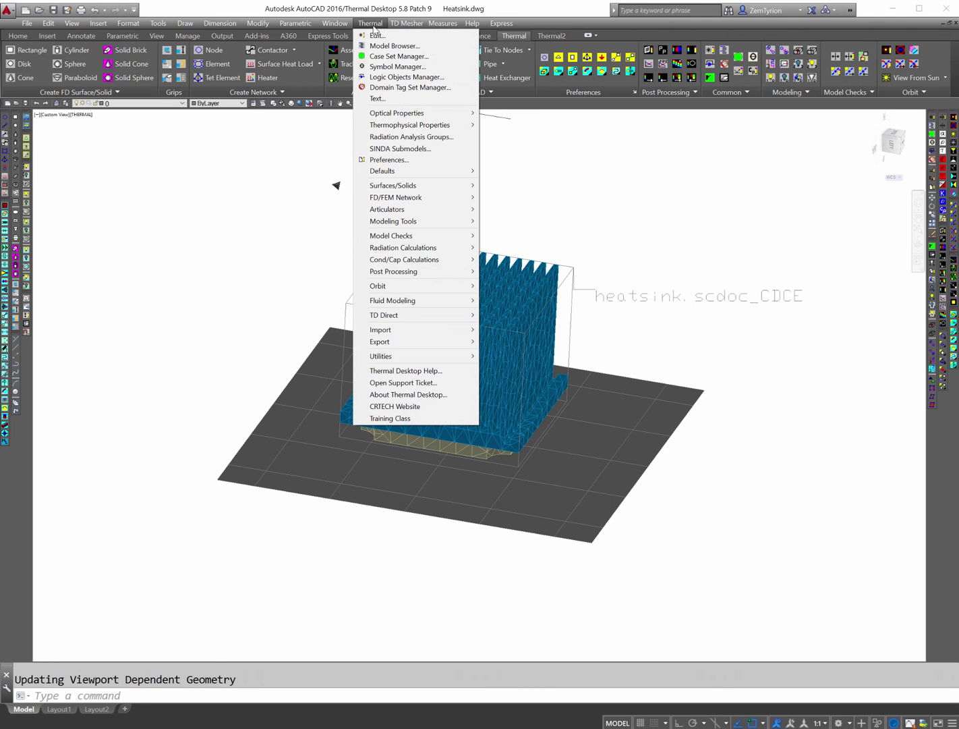
click(405, 87)
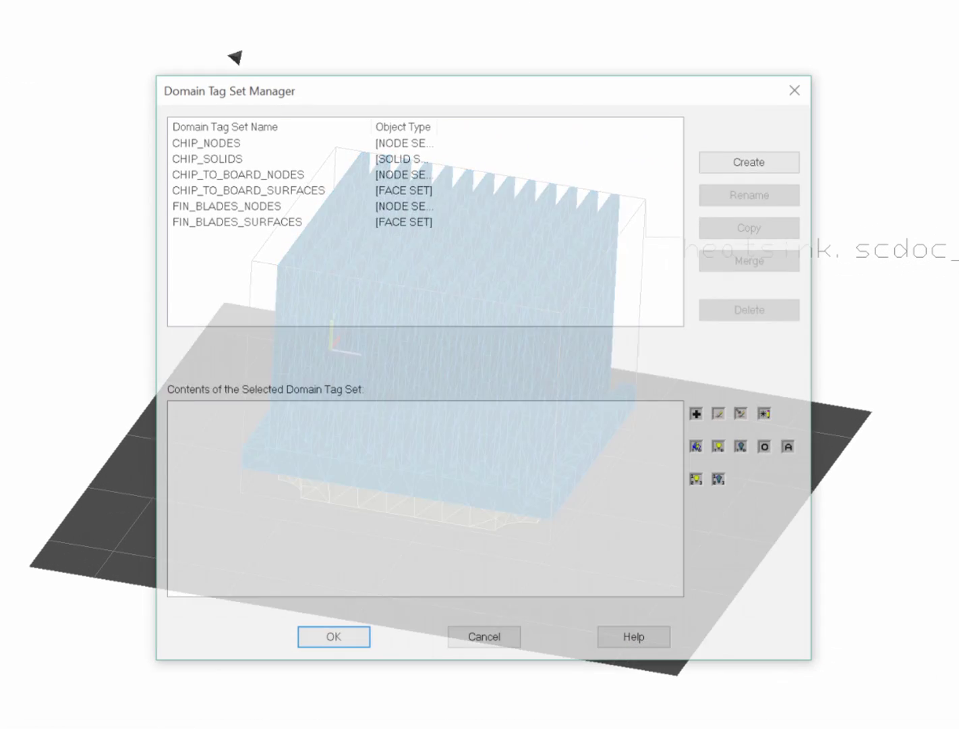
click(223, 141)
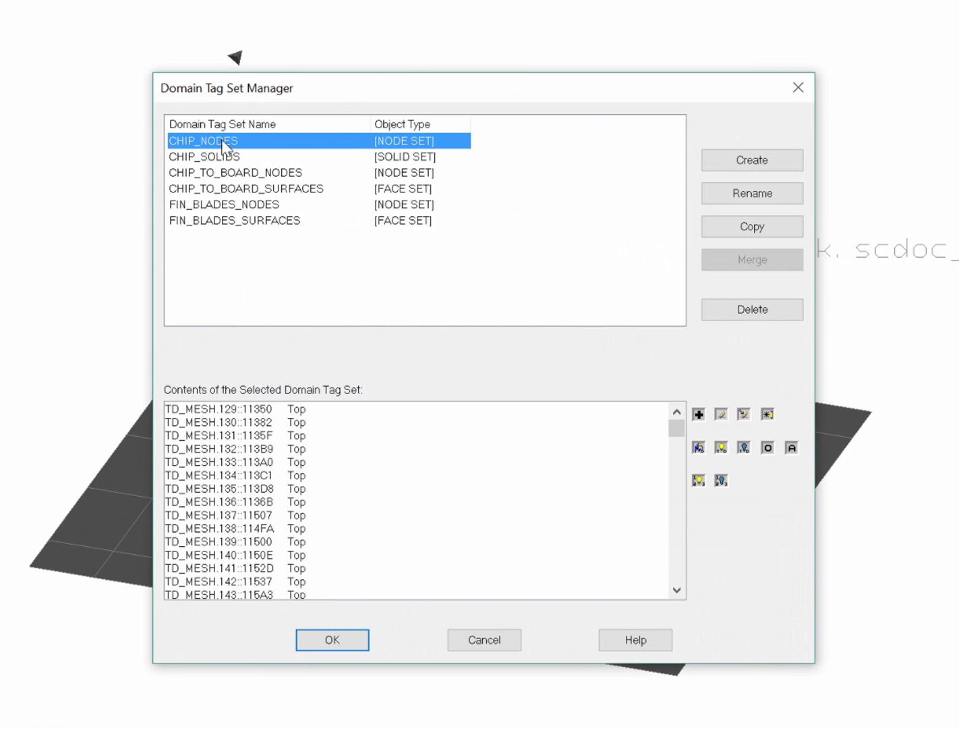
click(224, 157)
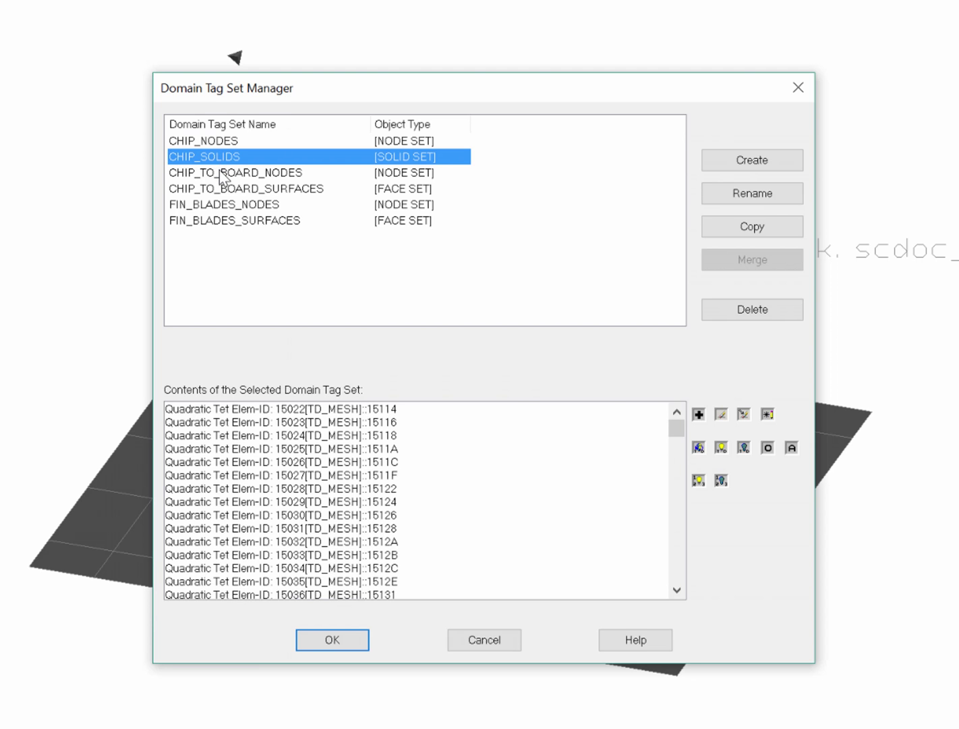
Step: List the domain tag sets in the Model Browser, widened to show full names
click(332, 640)
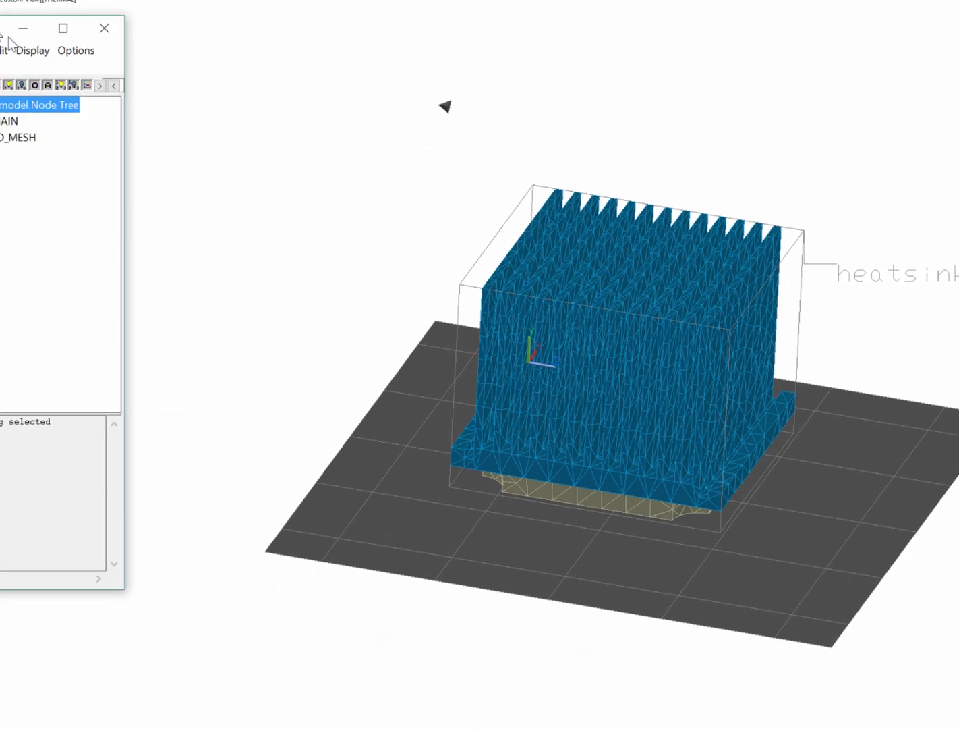
drag(47, 43, 49, 42)
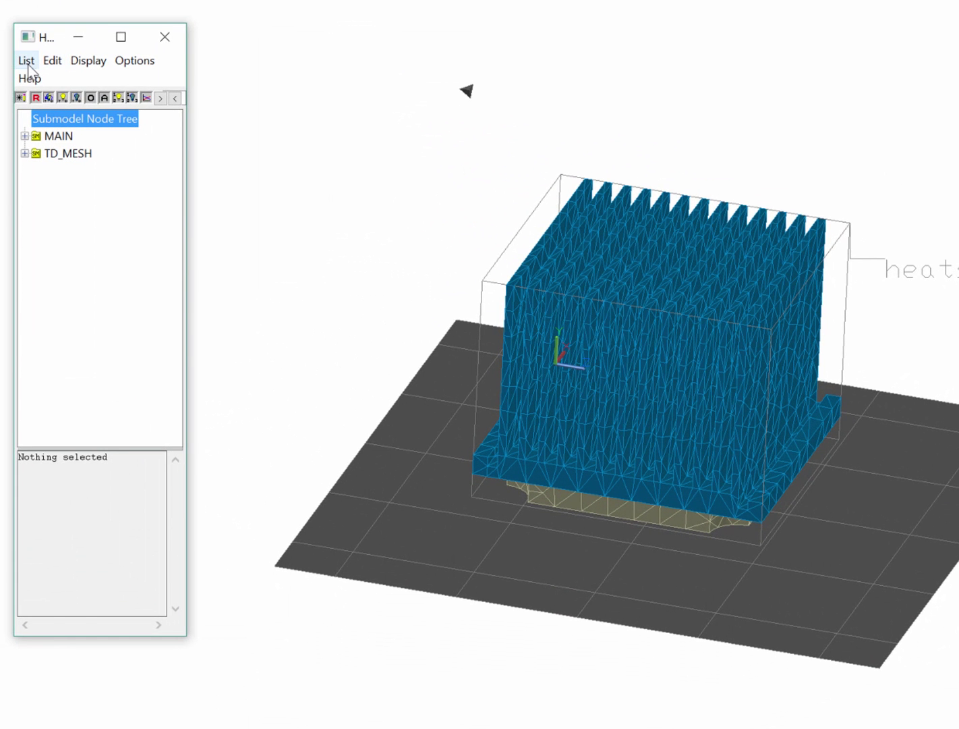
click(27, 62)
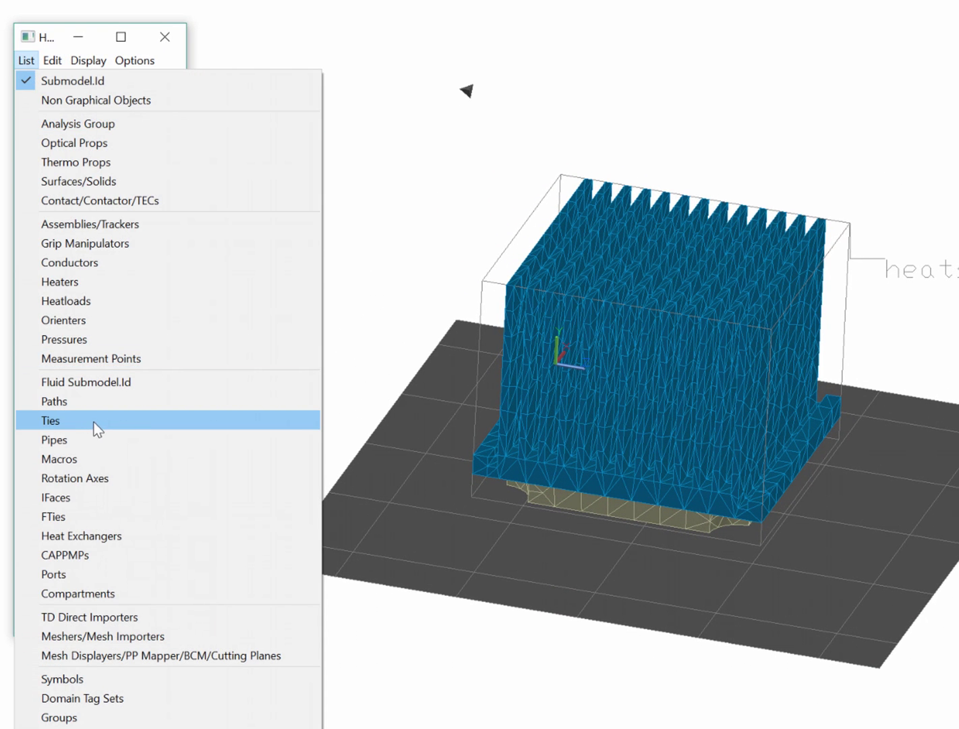
click(96, 699)
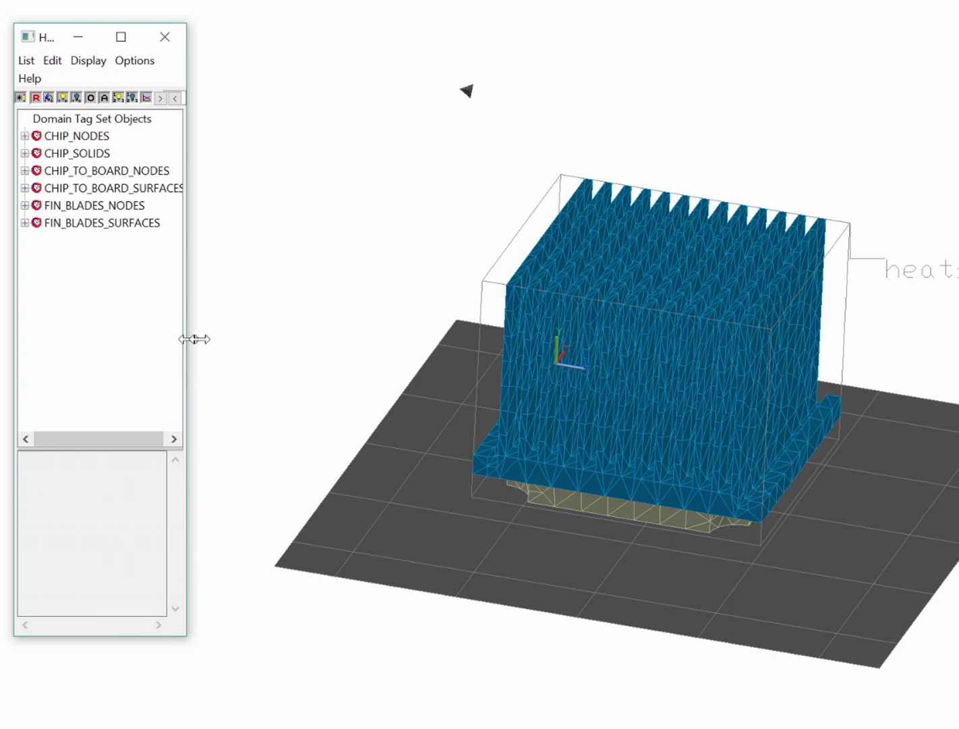
drag(188, 342, 263, 344)
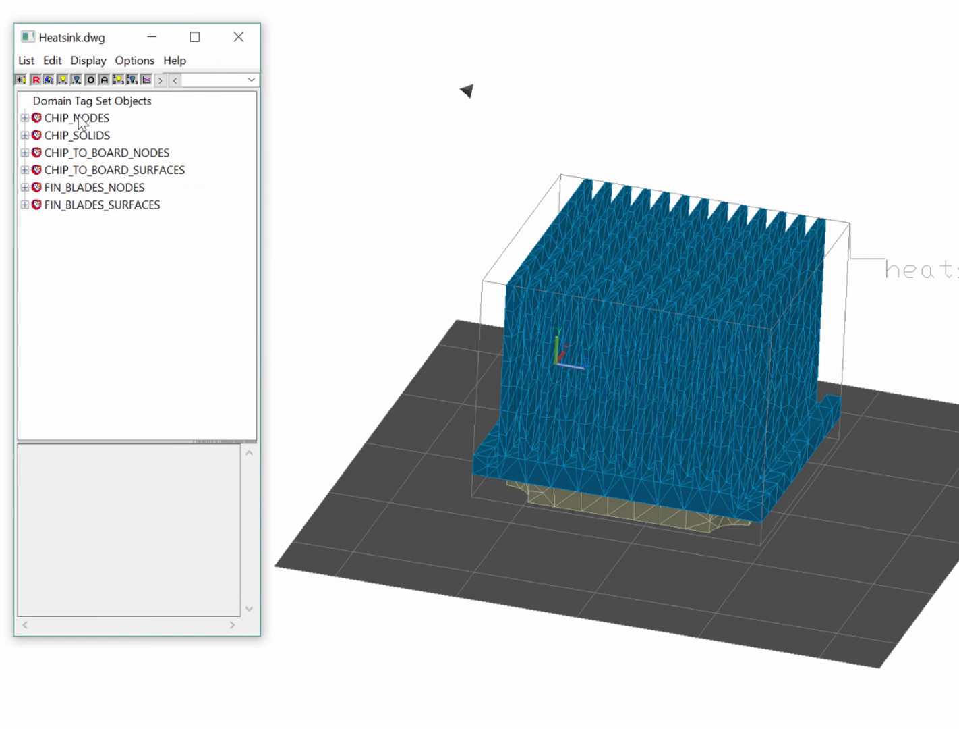
Step: Display only CHIP_TO_BOARD_SURFACES, then restore all and isolate FIN_BLADES_SURFACES
click(79, 137)
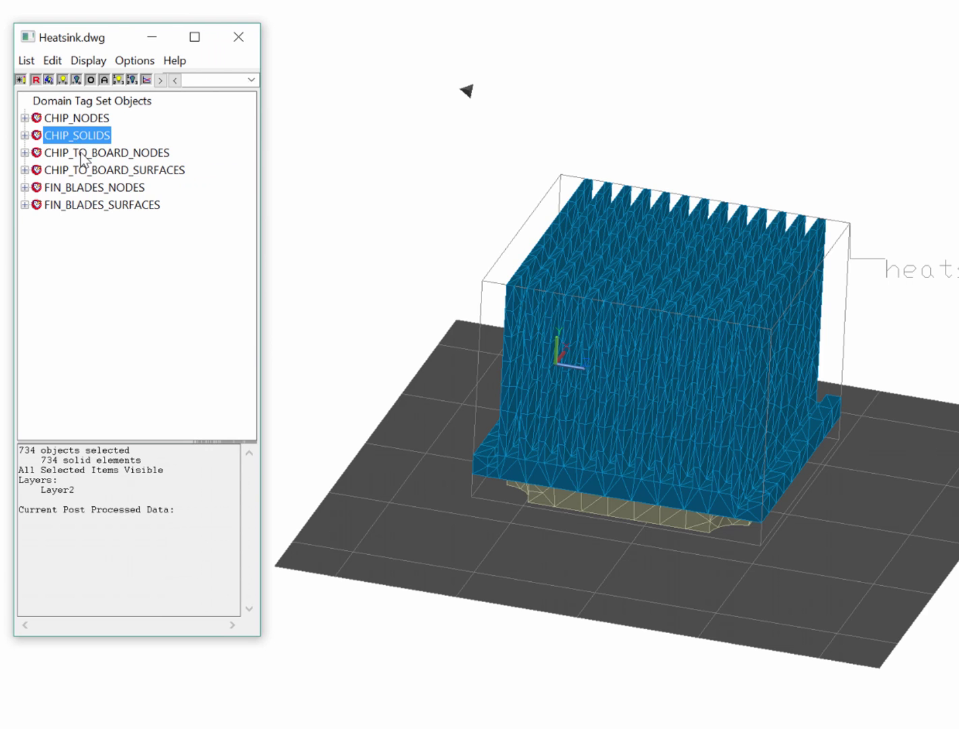
click(80, 153)
click(84, 172)
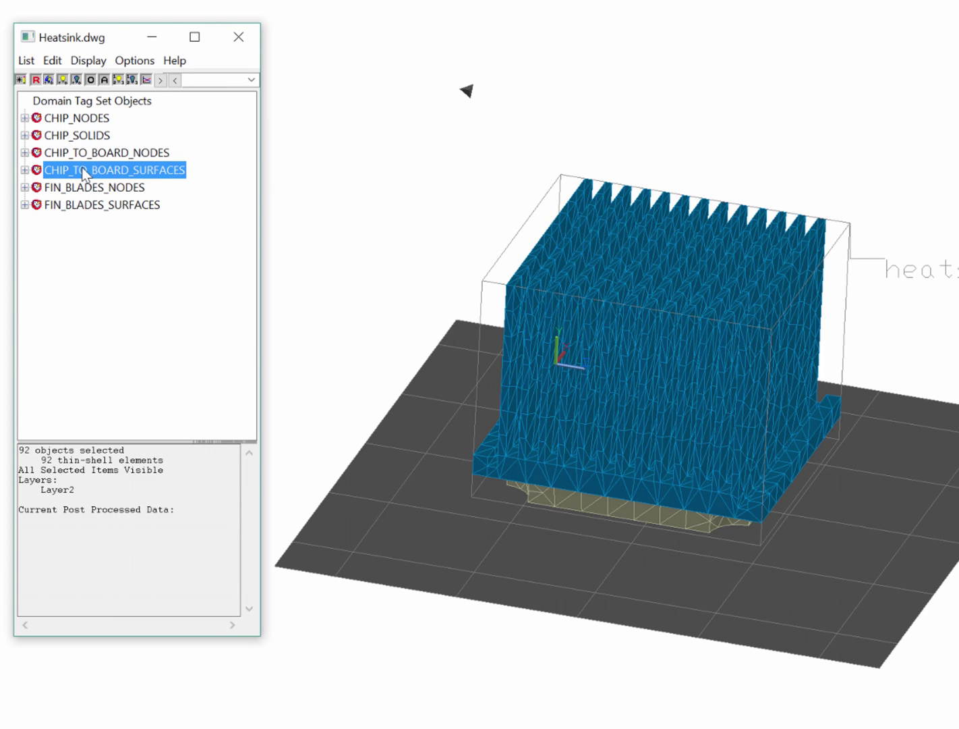
click(92, 79)
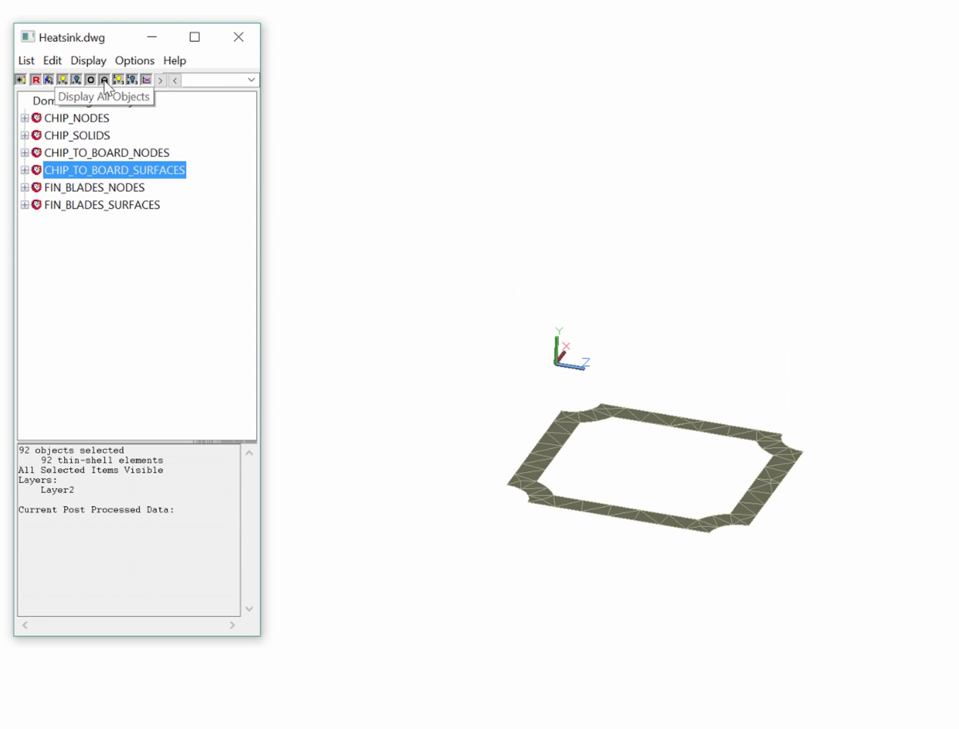
click(105, 81)
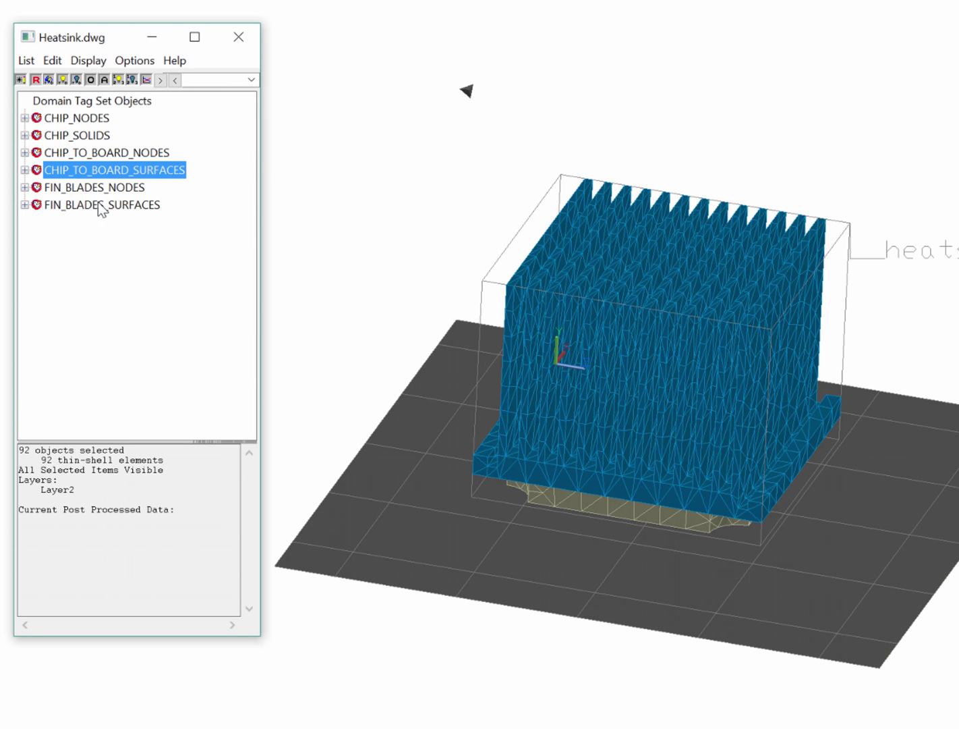
click(99, 205)
click(91, 80)
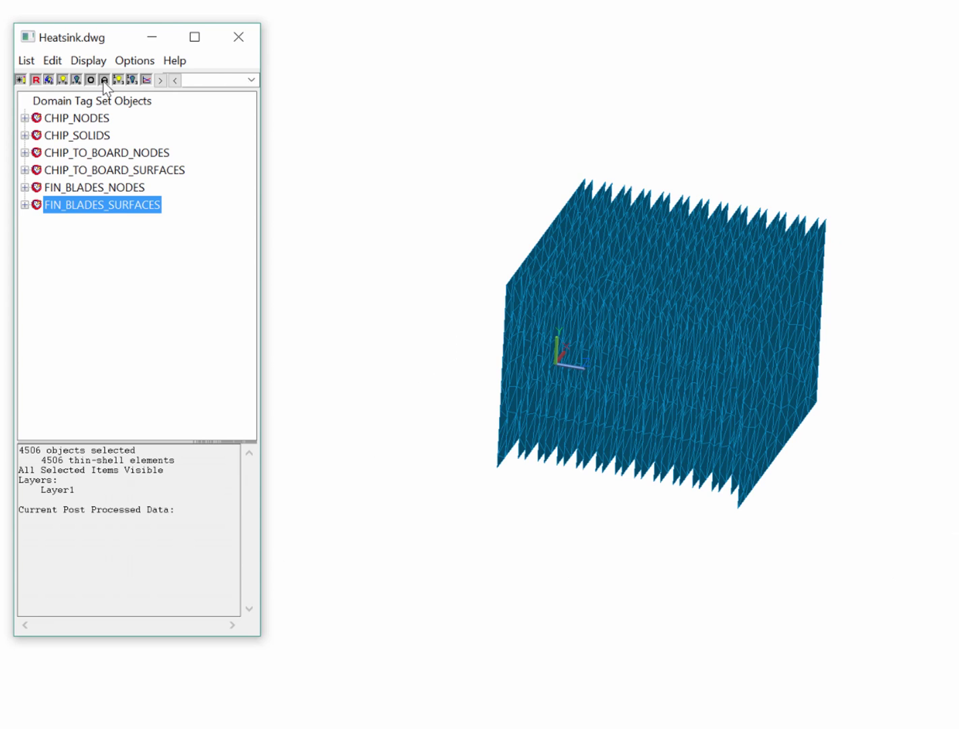
Step: Start a heat load on solids using the CHIP_SOLIDS domain tag set
click(105, 81)
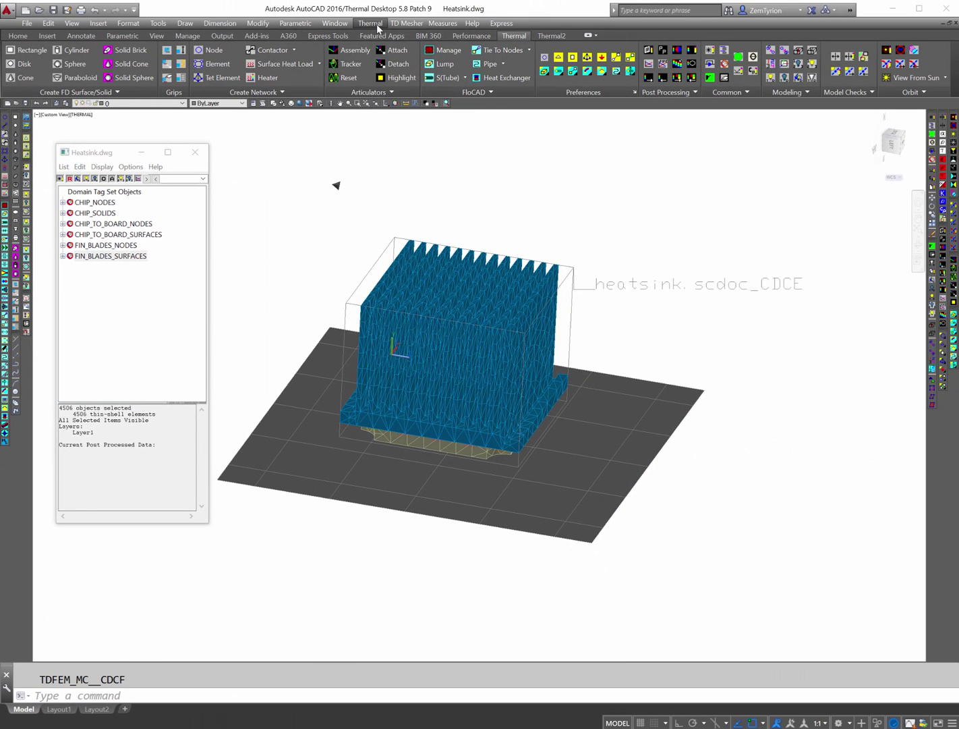
click(376, 24)
mouse_move(401, 201)
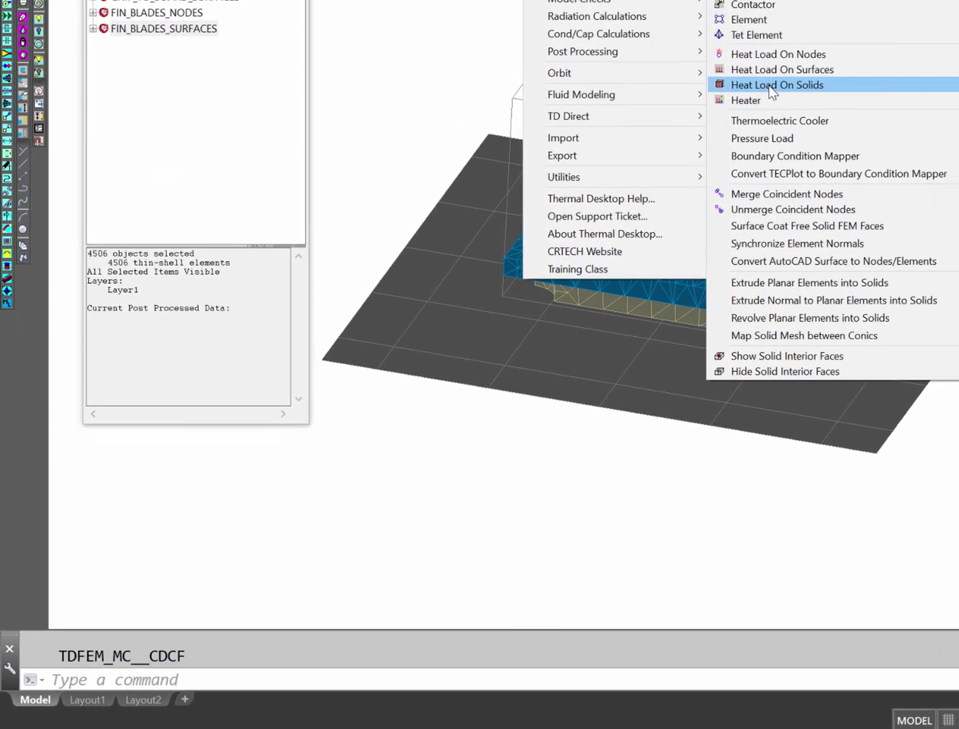
click(773, 86)
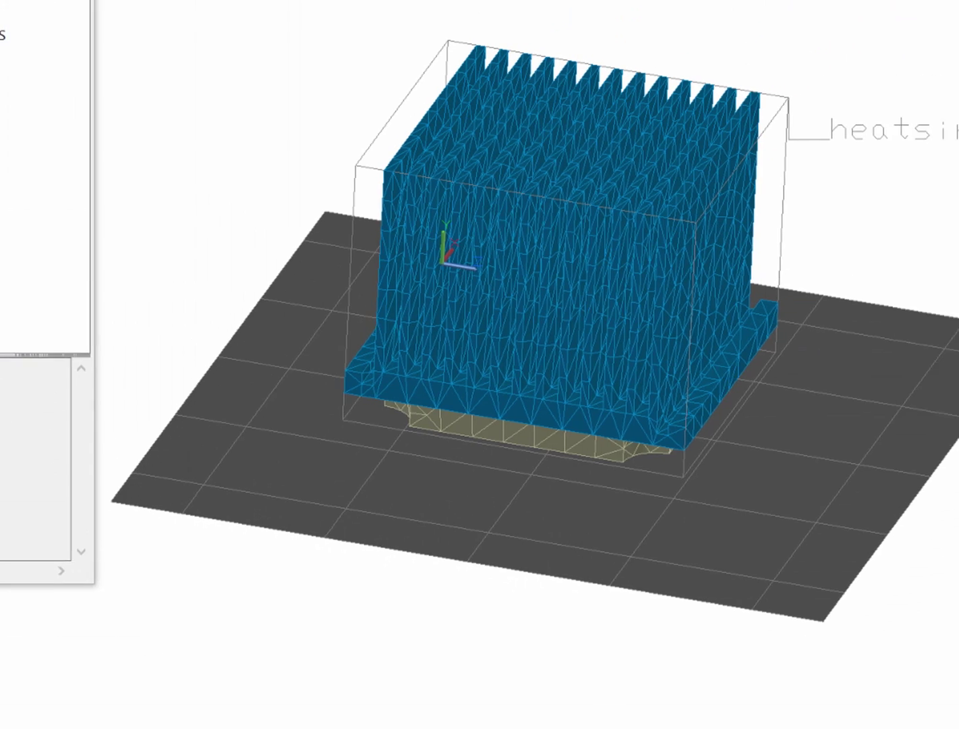
click(692, 665)
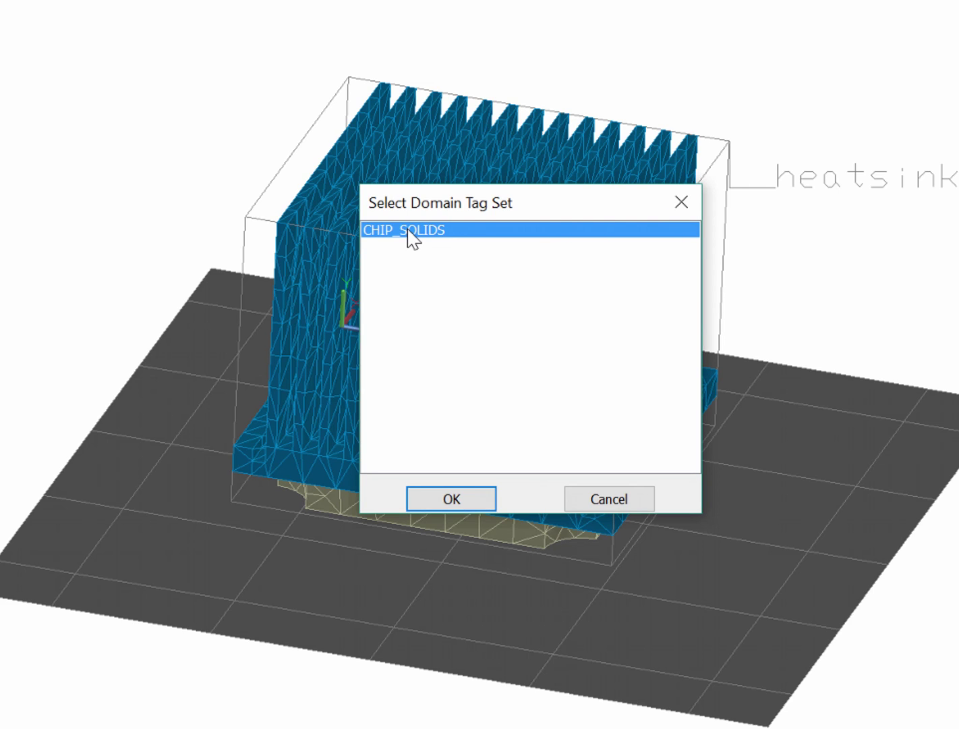
click(432, 496)
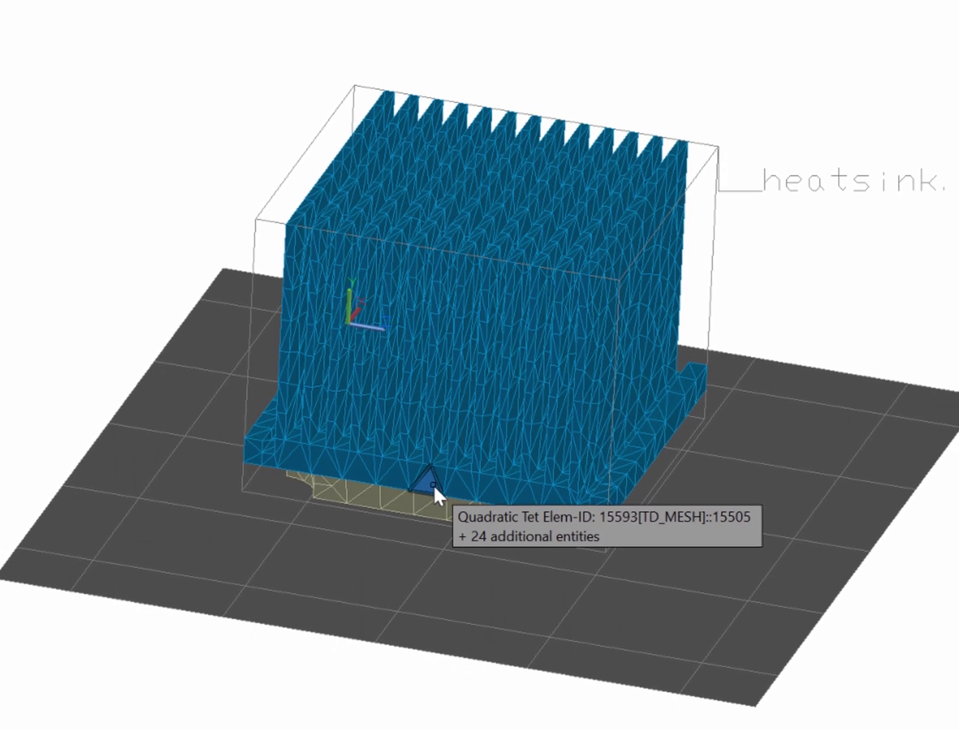
key(Return)
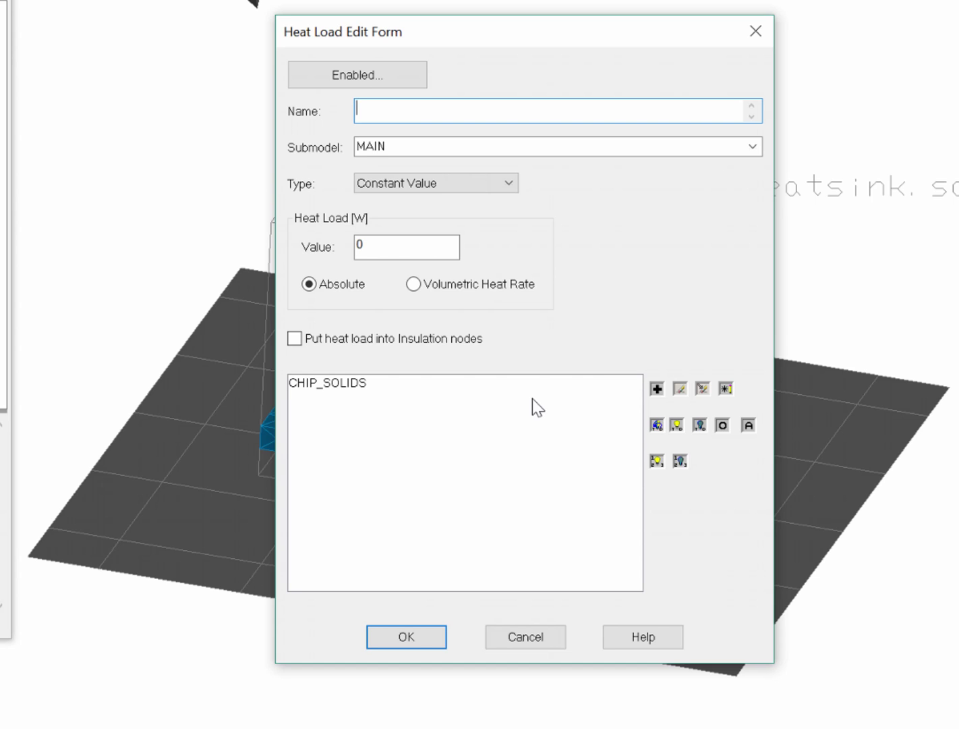
Step: Name the heat load 'Heat on chip' with a value of 15 W and save it
text(Heat on chip)
drag(380, 249, 349, 245)
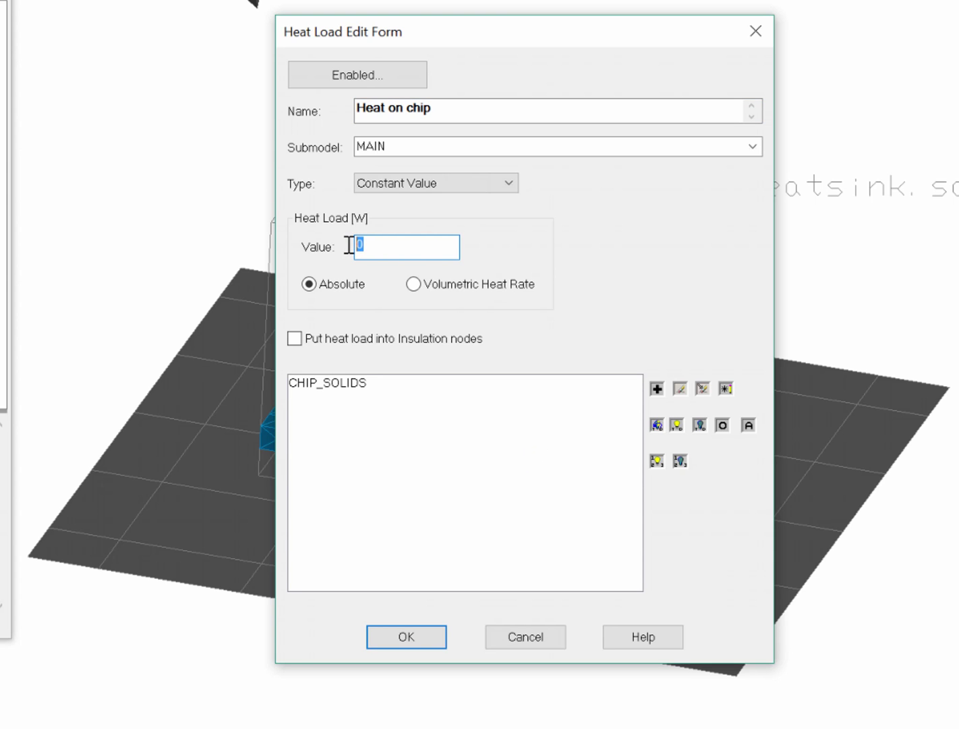
text(15)
click(344, 390)
click(410, 597)
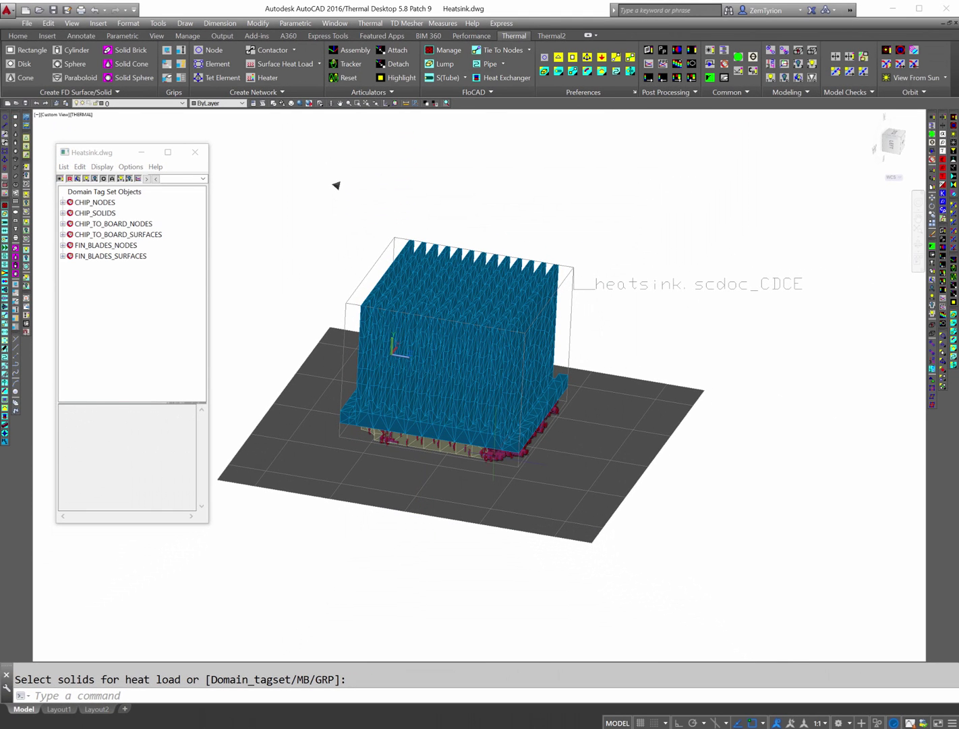
Step: Hide heat-load markers and connect the node to FIN_BLADES_SURFACES with a node-to-nodes conductor
click(603, 69)
click(369, 24)
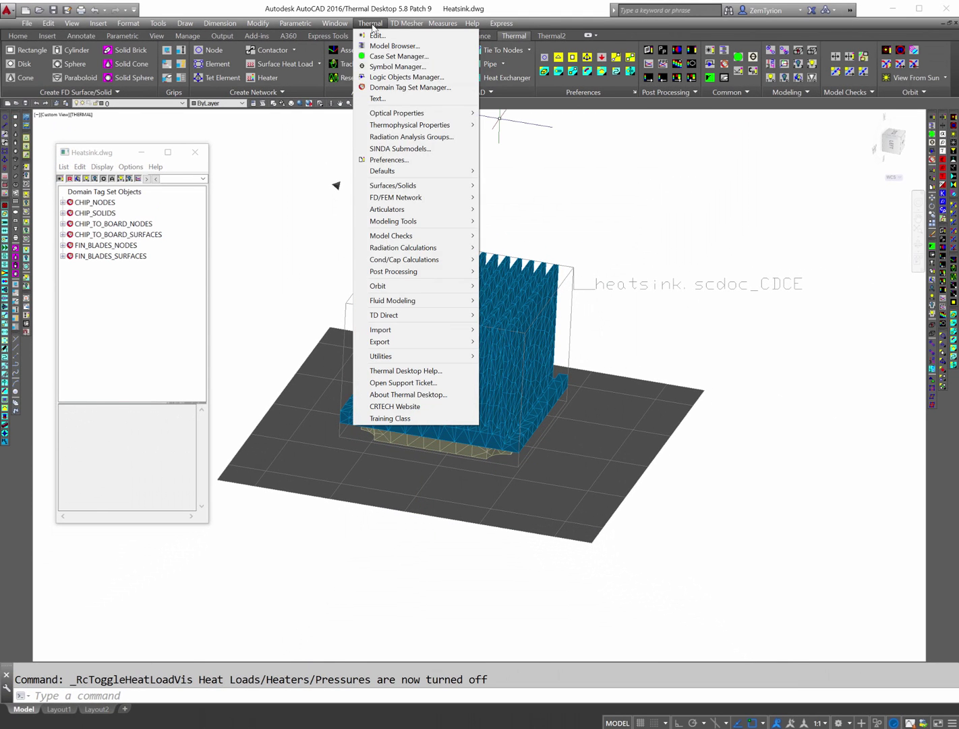
mouse_move(408, 197)
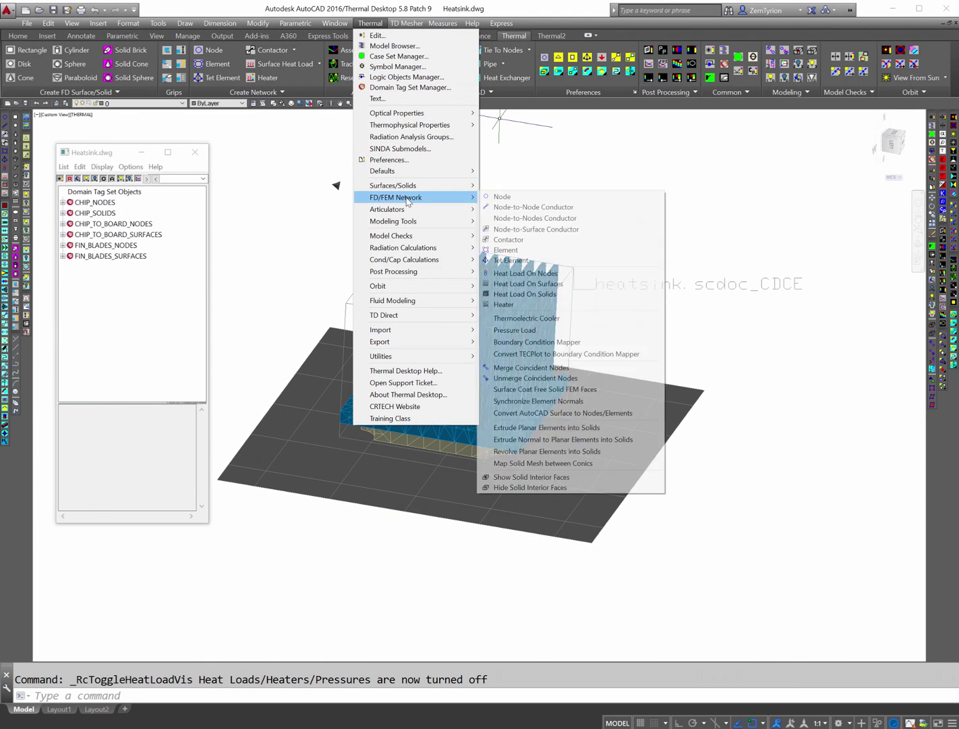
click(519, 219)
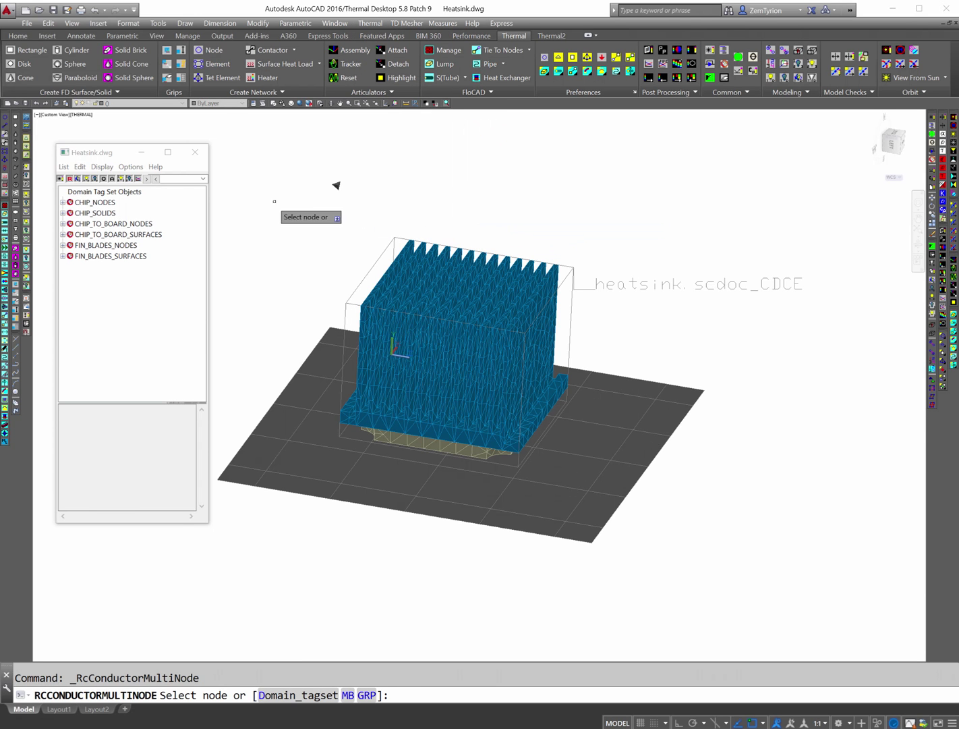
key(Return)
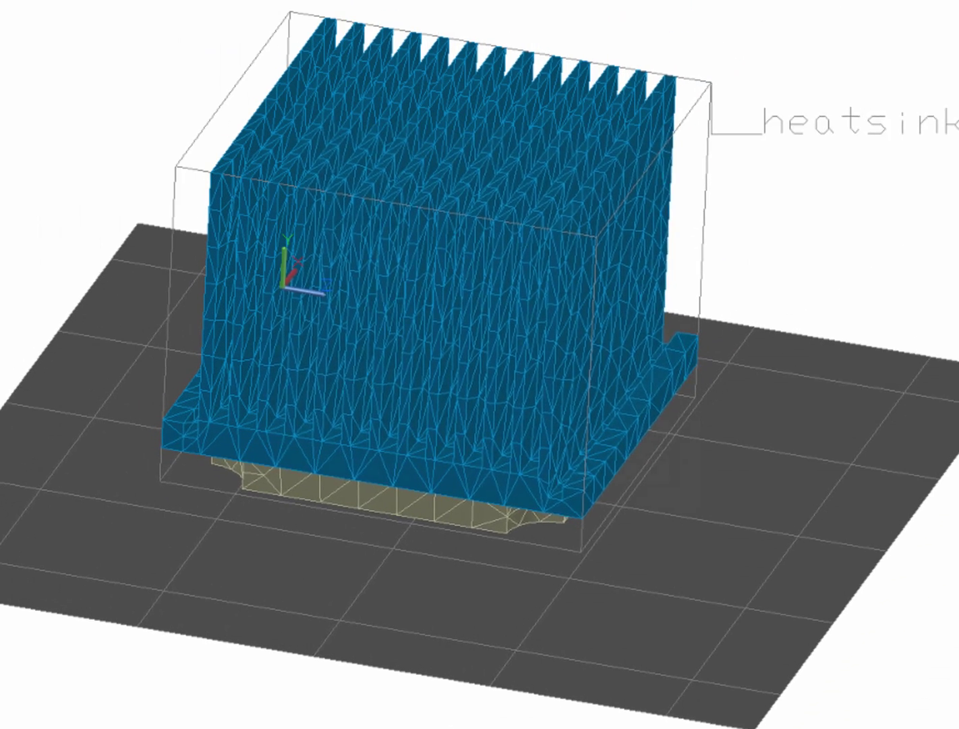
click(629, 660)
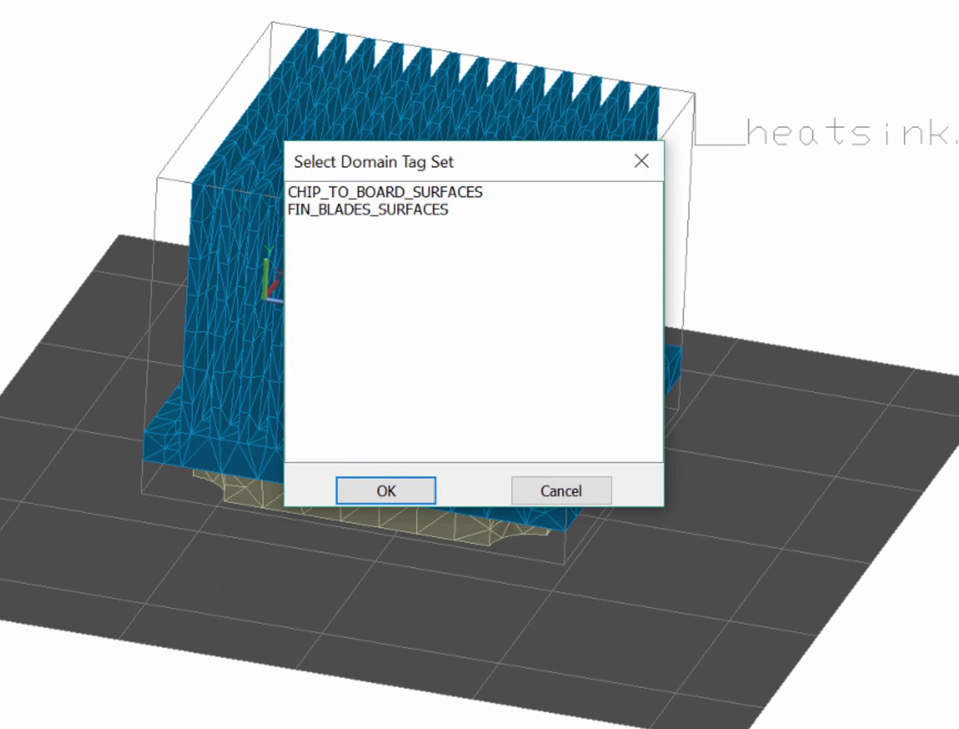
click(346, 211)
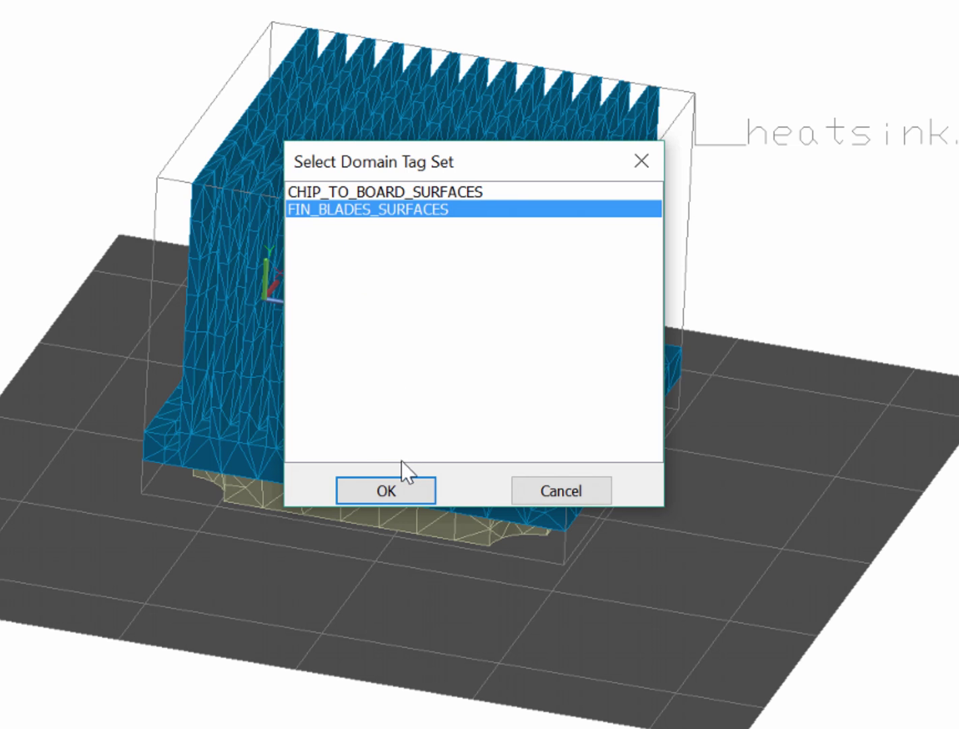
click(388, 489)
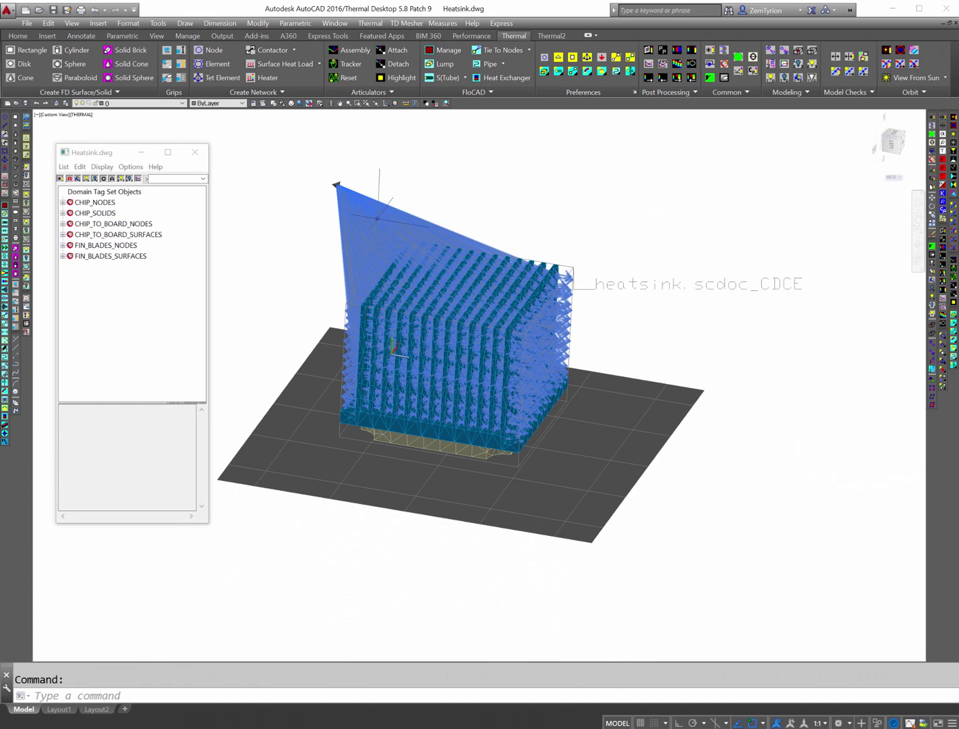
Step: Hide conductors and start a contactor from the CHIP_TO_BOARD_SURFACES tag set
click(934, 290)
click(369, 24)
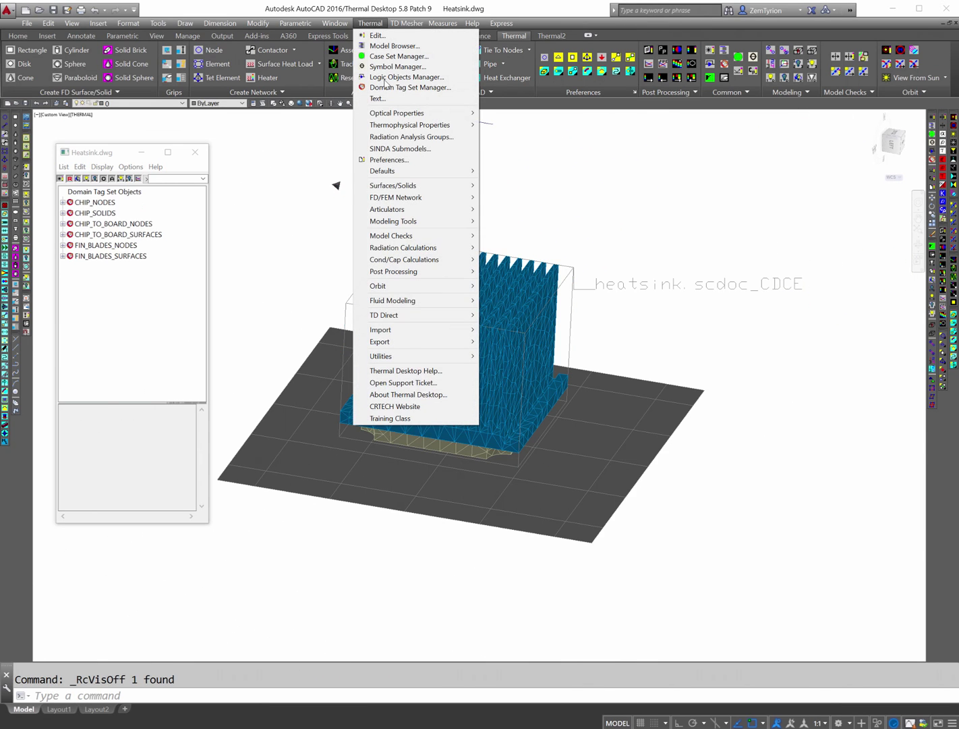
mouse_move(402, 197)
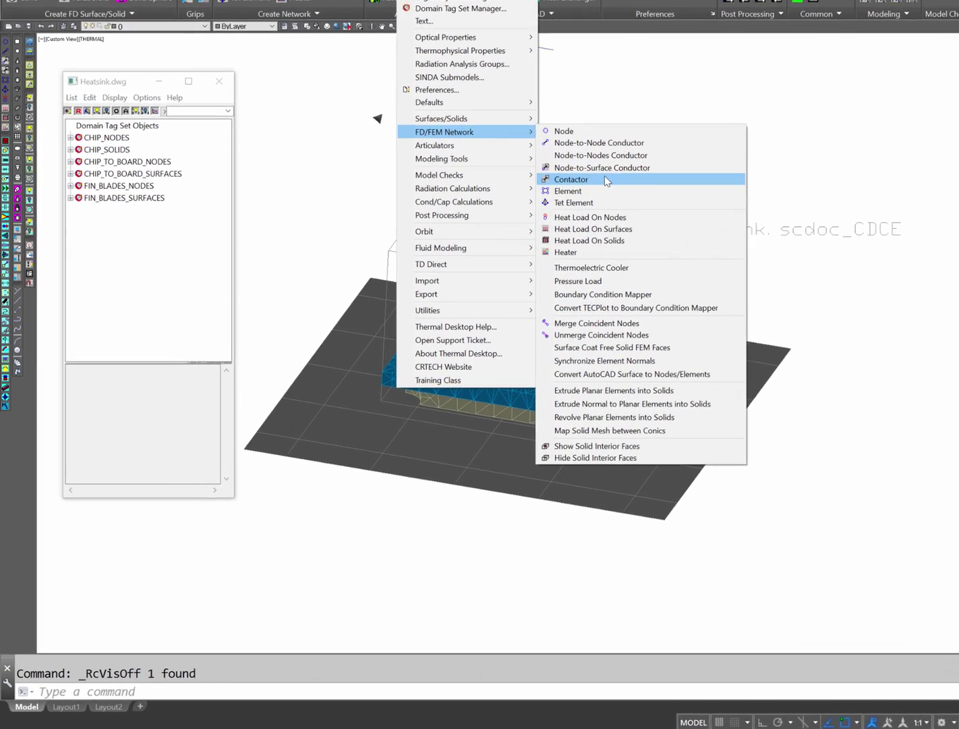
click(540, 239)
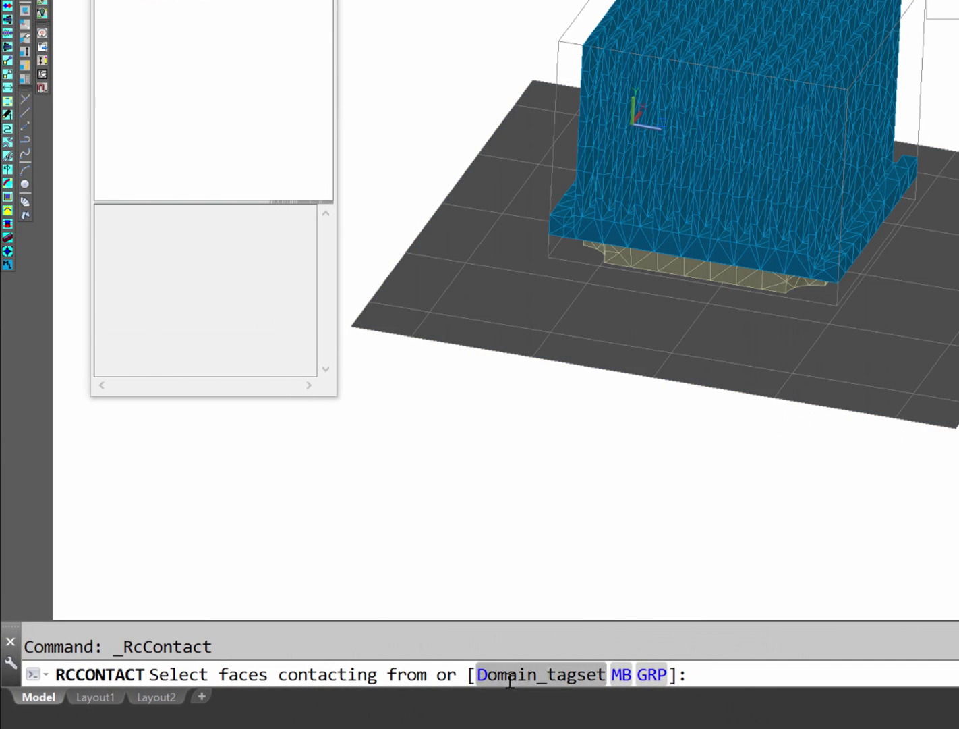
click(510, 676)
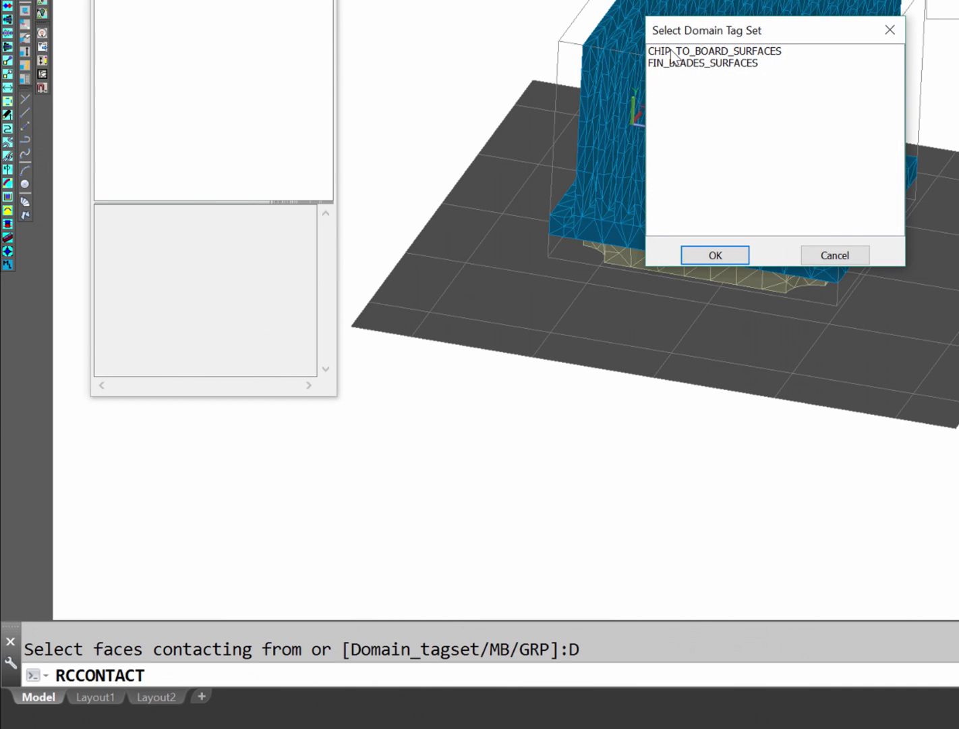
click(671, 51)
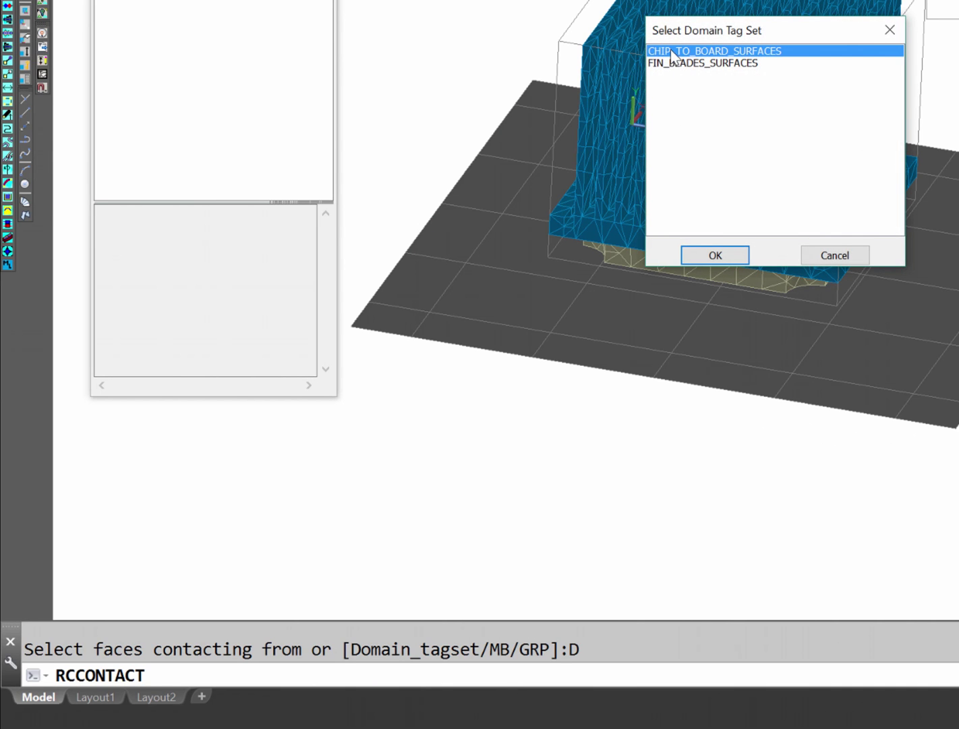
click(709, 253)
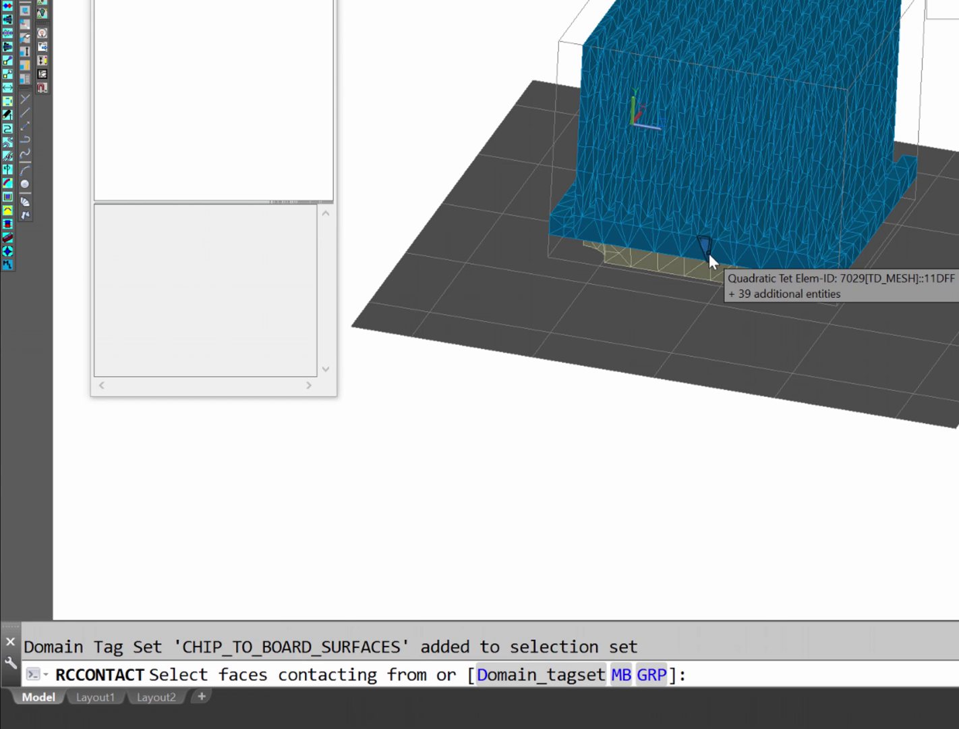
key(Return)
Step: Make the board plane the contactor target and set the coefficient to 1 W/in^2/K
click(742, 392)
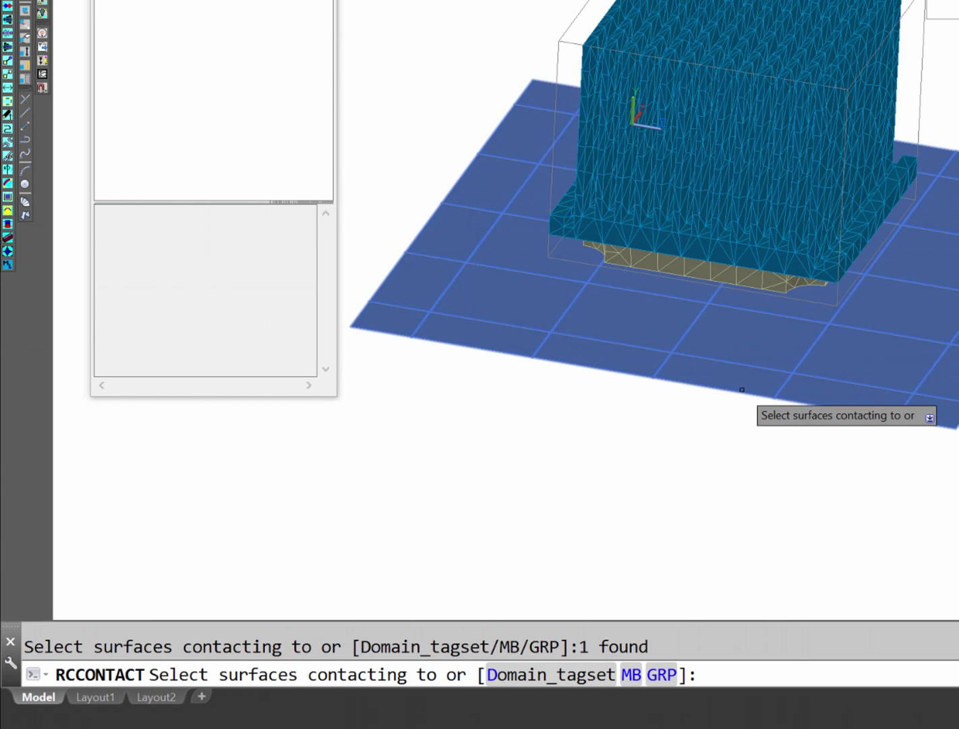
key(Return)
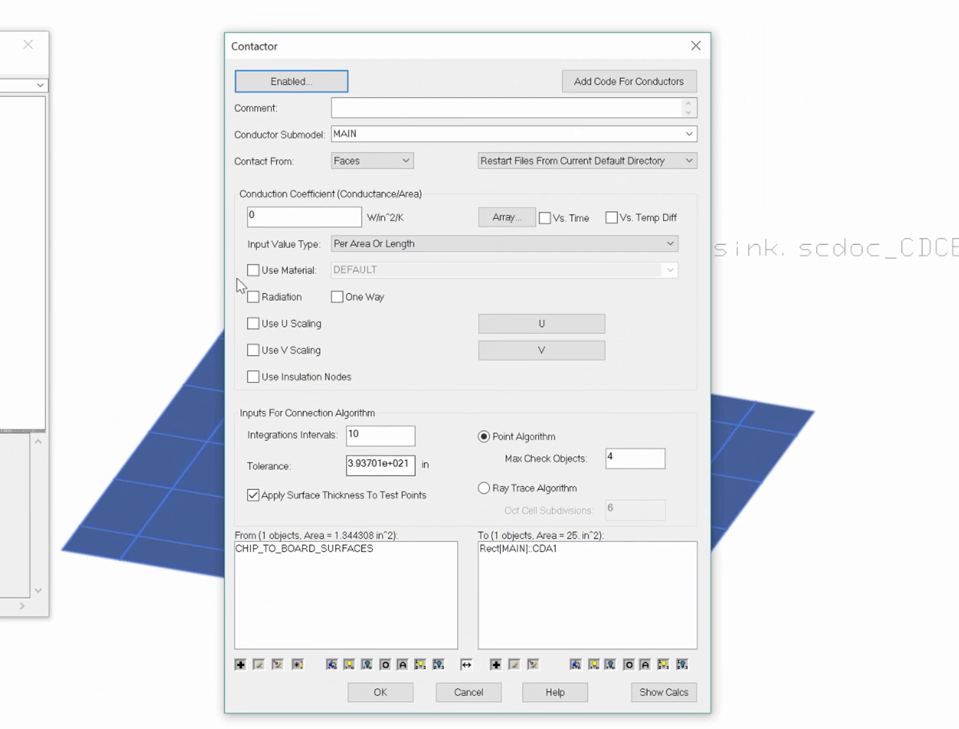
drag(257, 214, 247, 214)
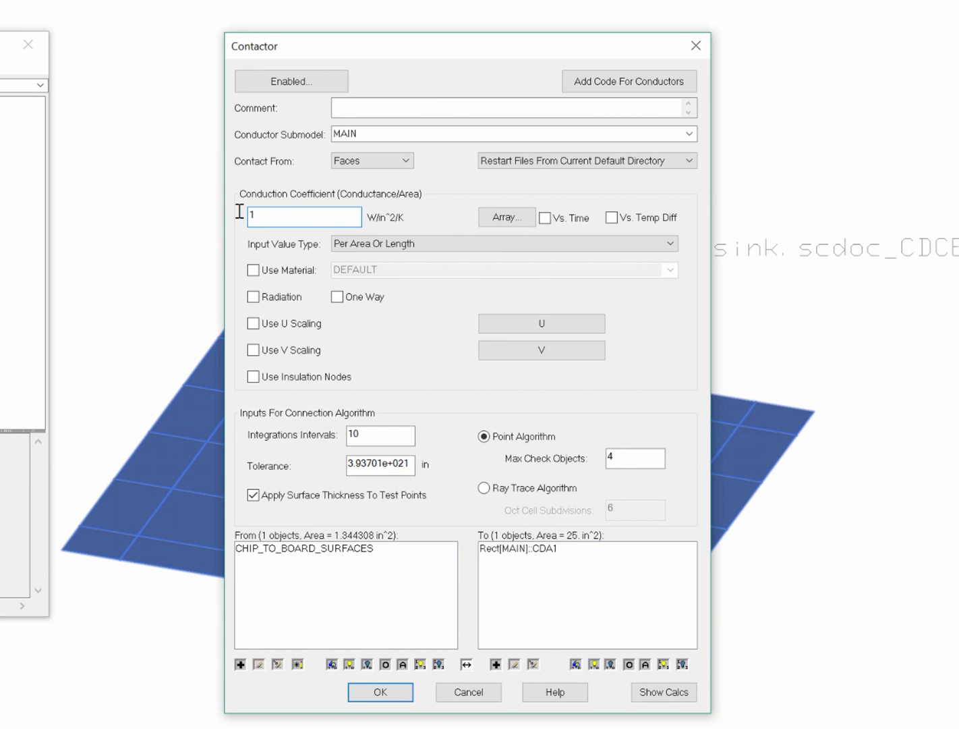
text(1)
click(378, 690)
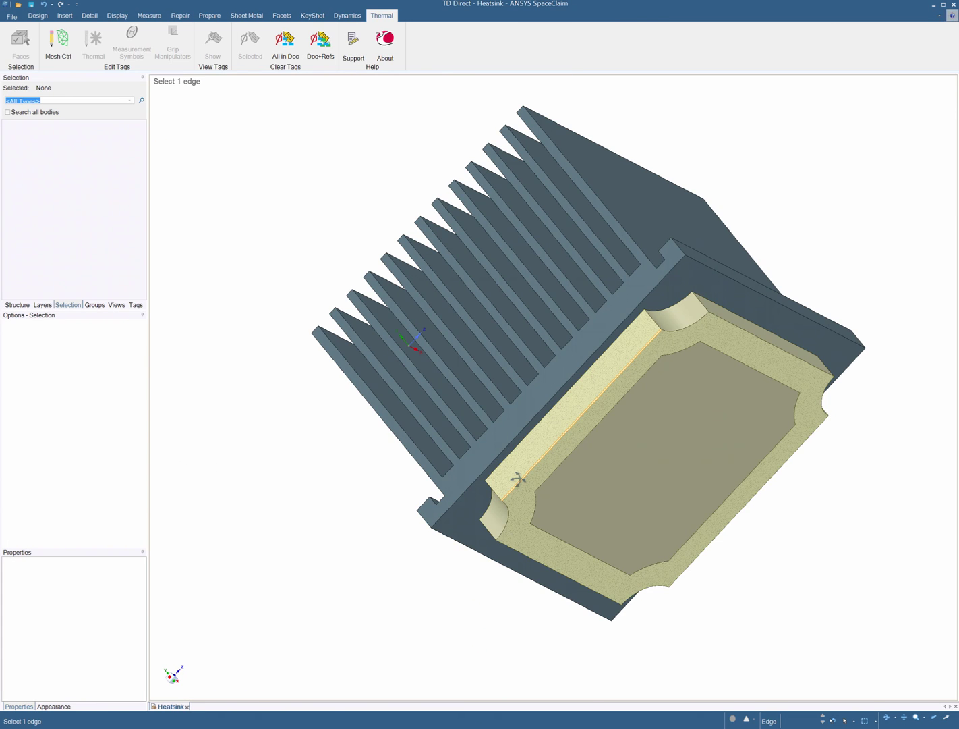
Step: Tag the contact face under the chip with a new 'Chip_interface' domain
scroll(524, 495, down, 1)
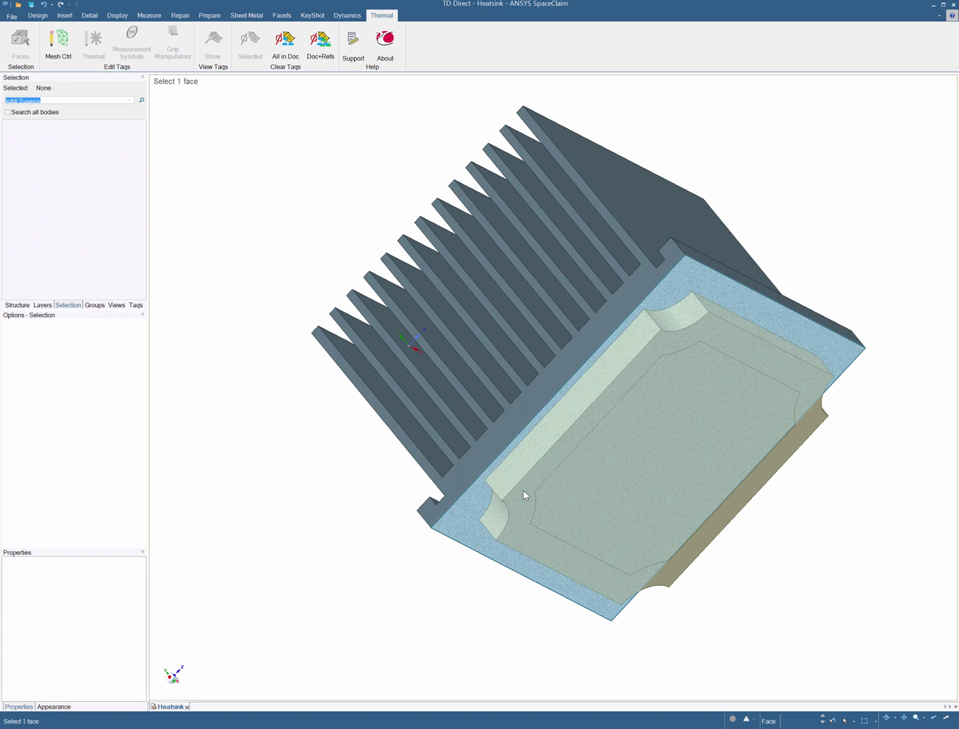
click(523, 491)
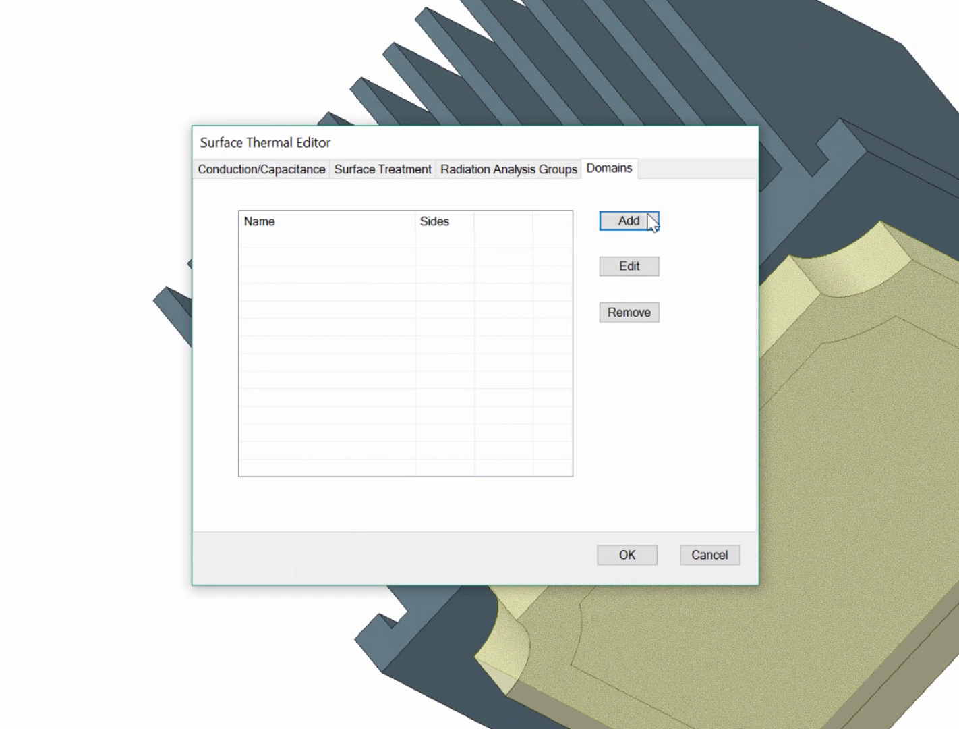
click(640, 222)
text(Chip_interface)
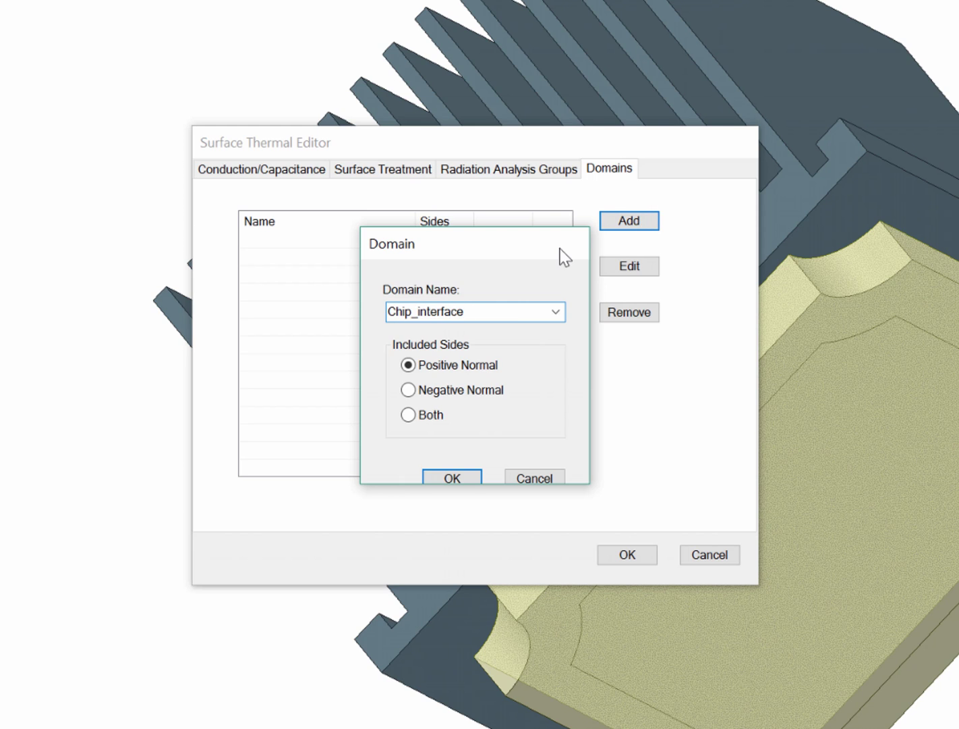
click(452, 476)
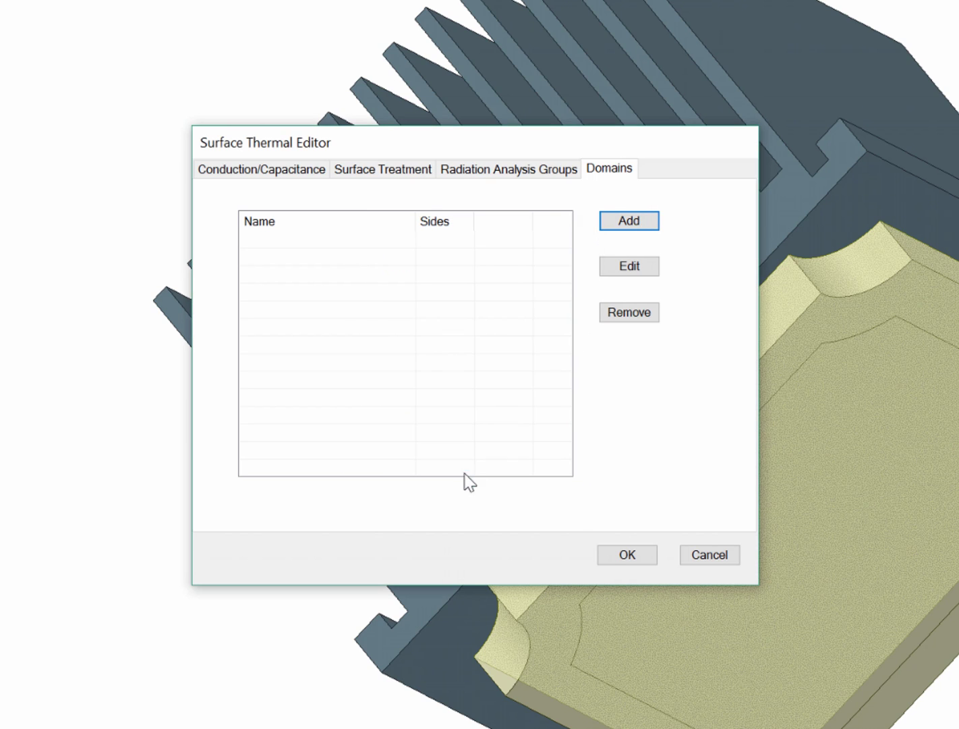
click(621, 557)
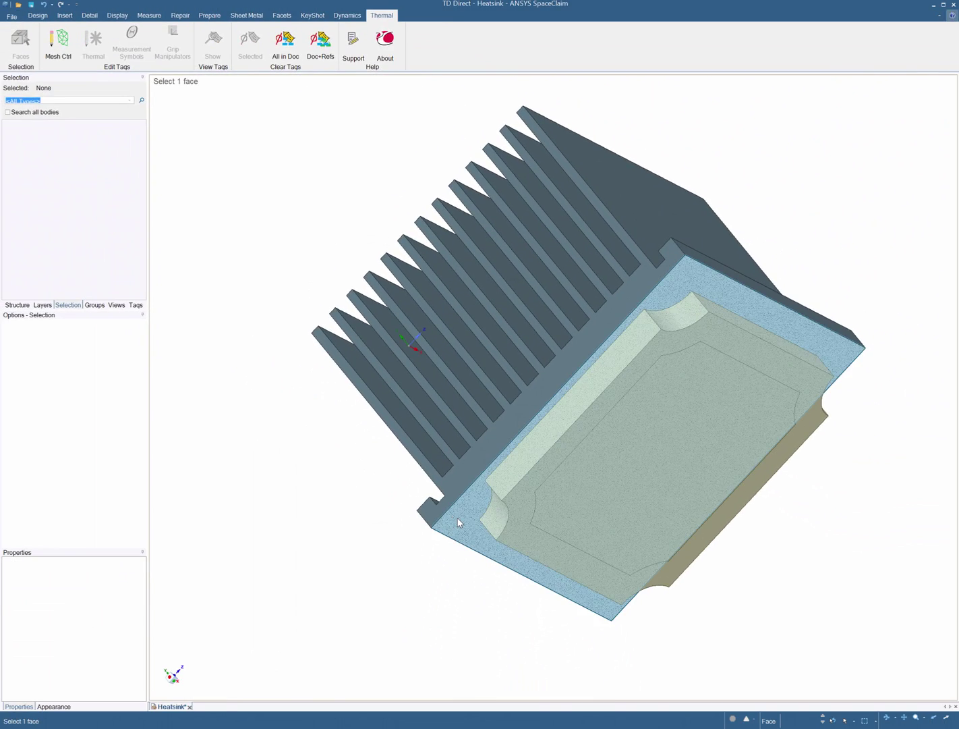
Step: Tag the heatsink base face with a new 'Fins_interface' domain
click(456, 517)
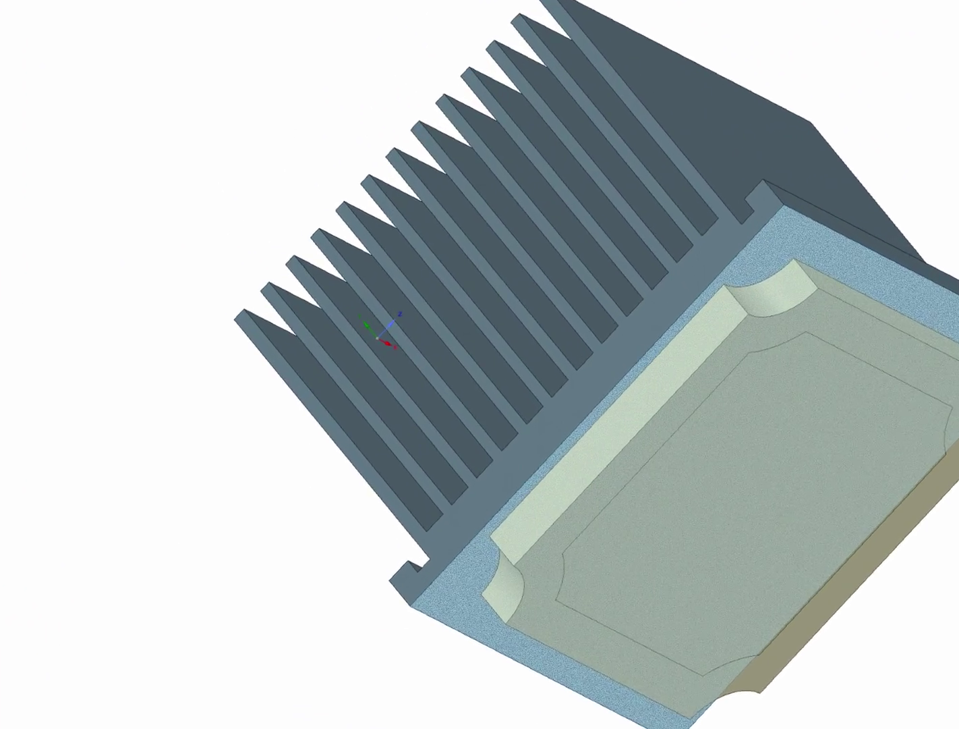
click(94, 43)
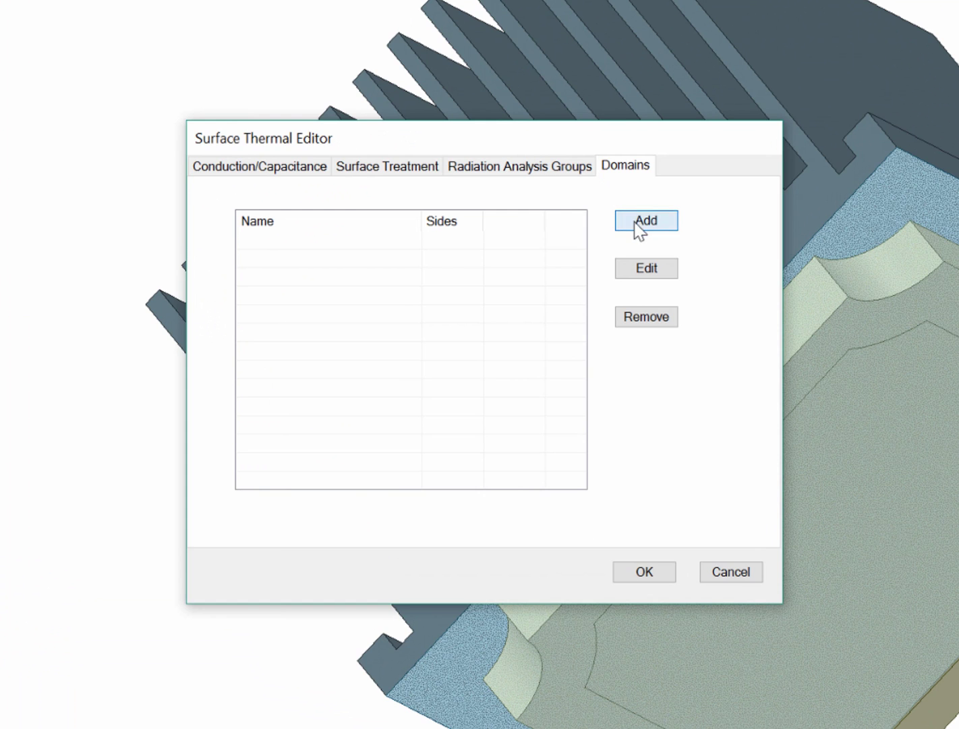
click(634, 224)
text(Fins_inter)
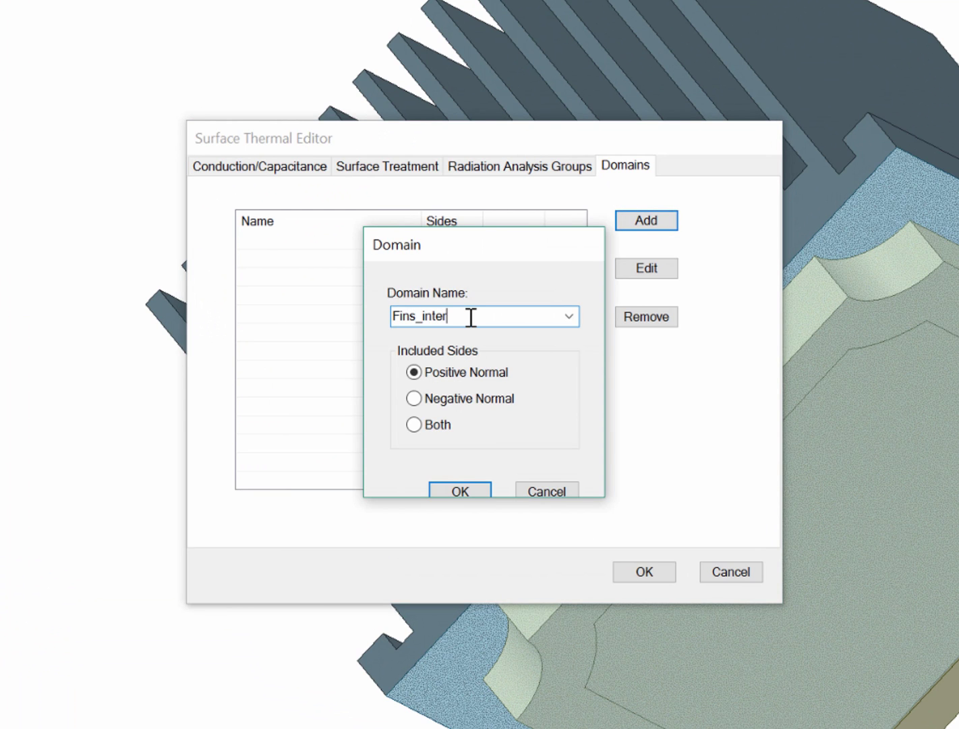
text(face)
click(472, 491)
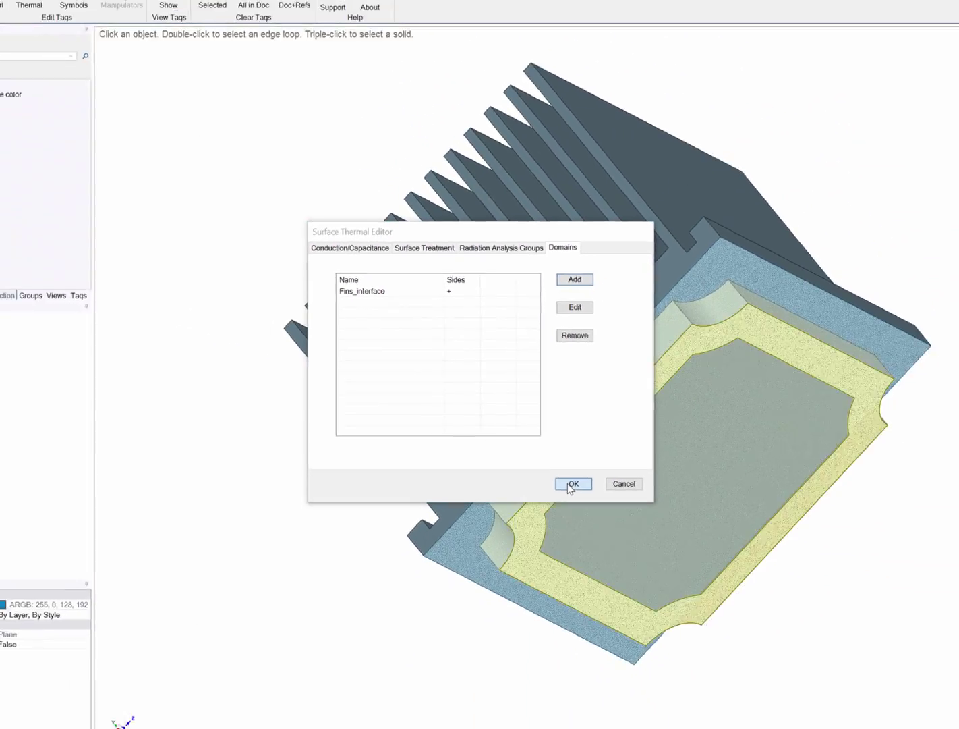
click(641, 571)
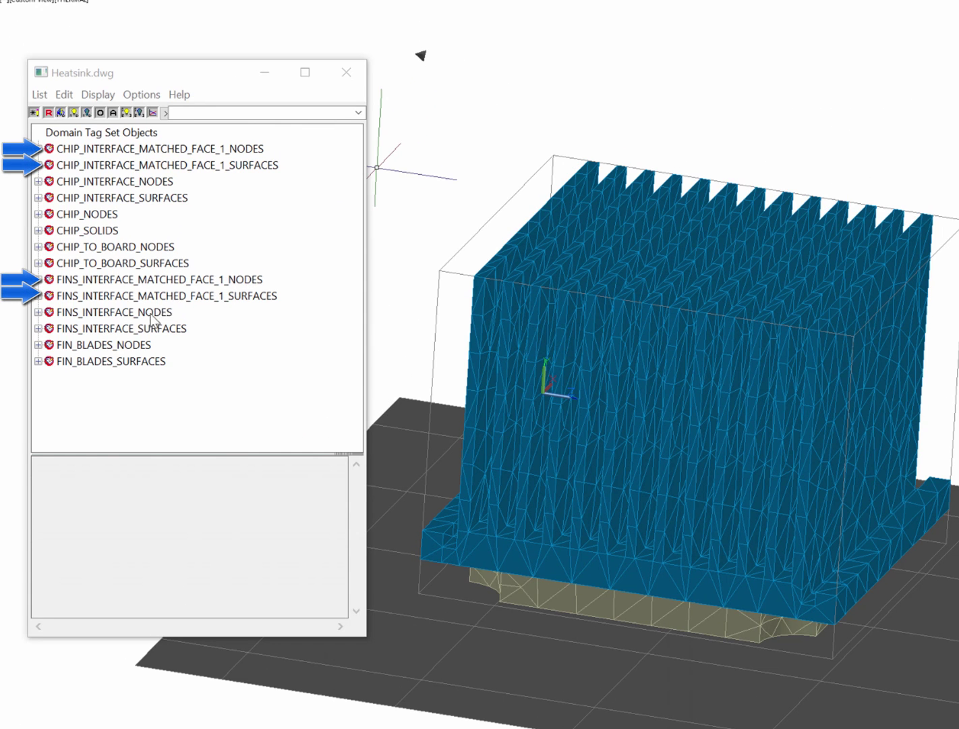
Step: Display only each interface tag set in turn: fins, matched fins, then CHIP_INTERFACE_MATCHED_FACE_1_SURFACES
click(110, 329)
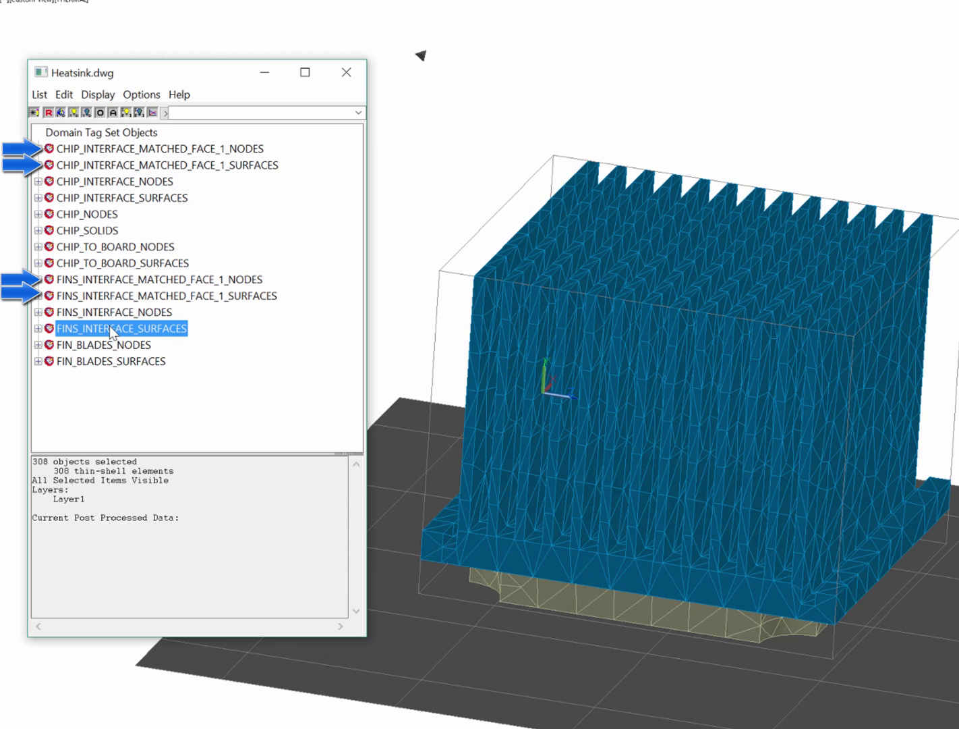
click(99, 112)
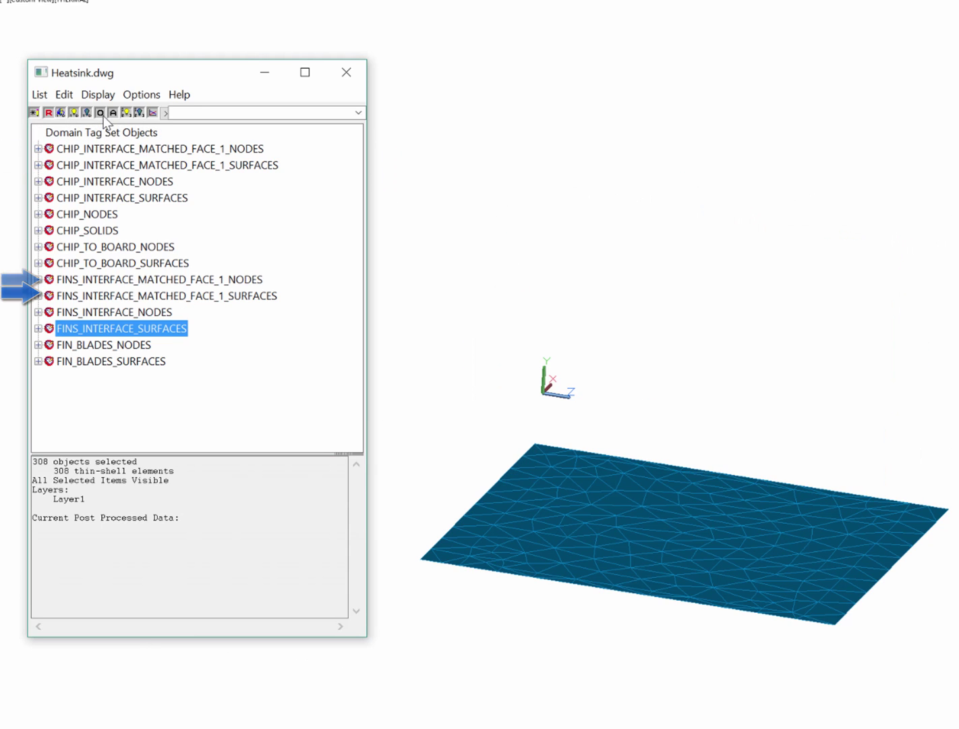
click(105, 297)
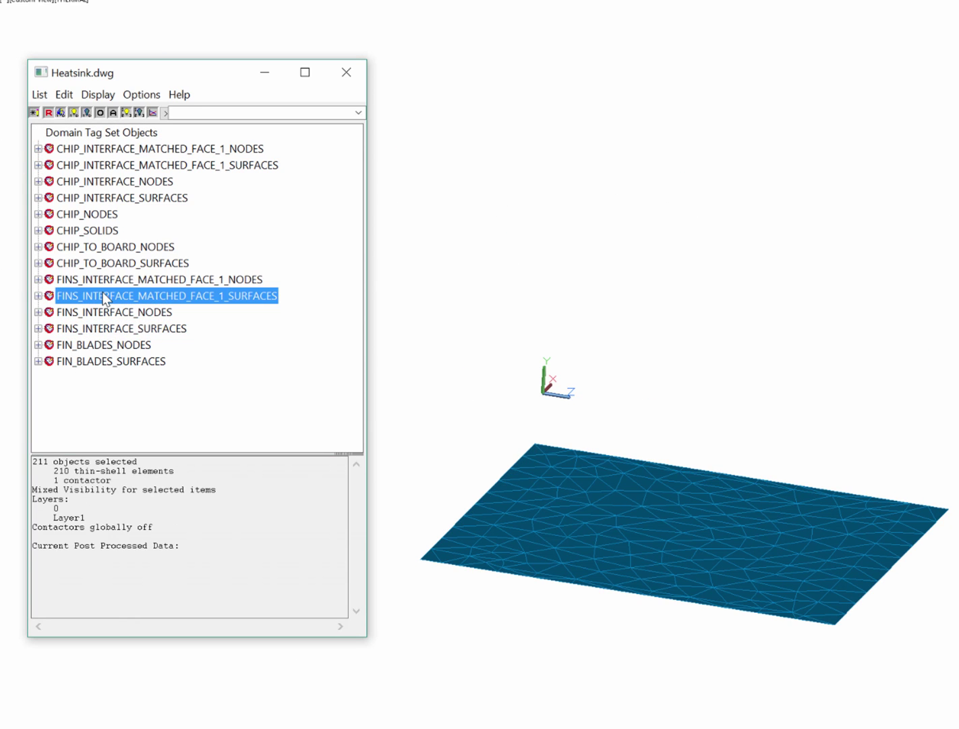
click(100, 112)
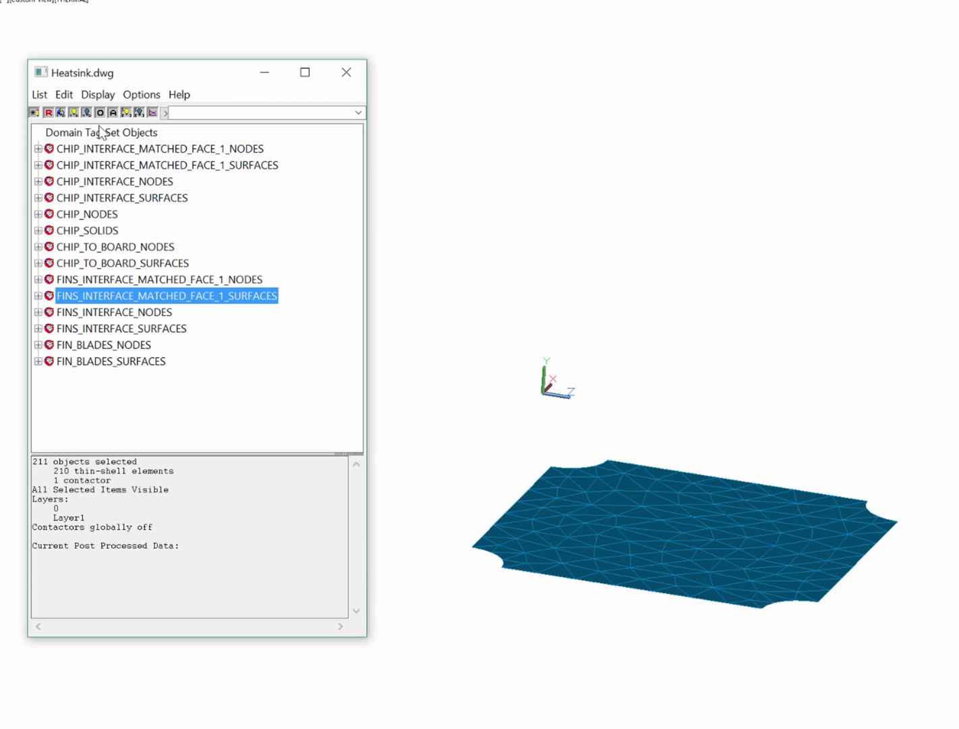
click(103, 169)
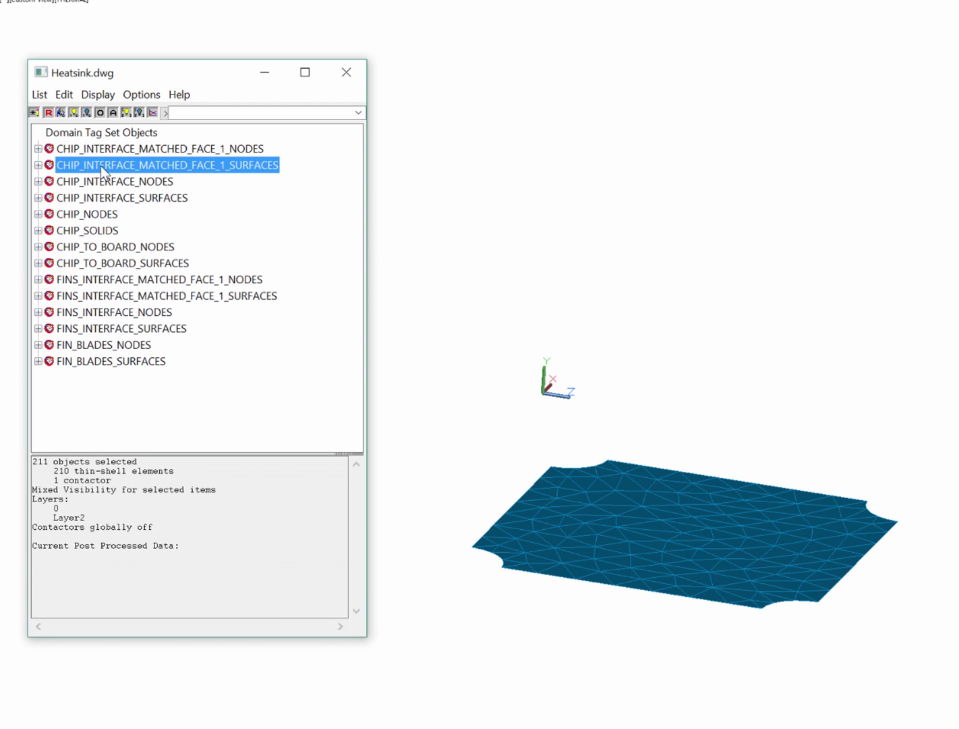
click(100, 112)
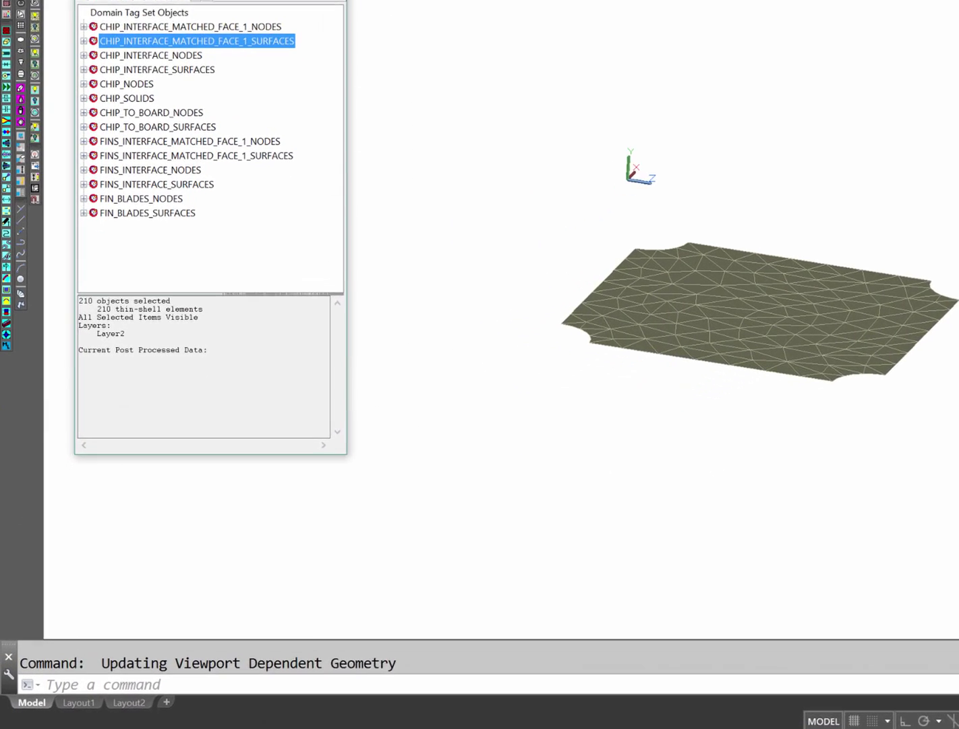
Step: Start a contactor from CHIP_INTERFACE_MATCHED_FACE_1_SURFACES to FINS_INTERFACE_MATCHED_FACE_1_SURFACES domain tag sets
click(268, 50)
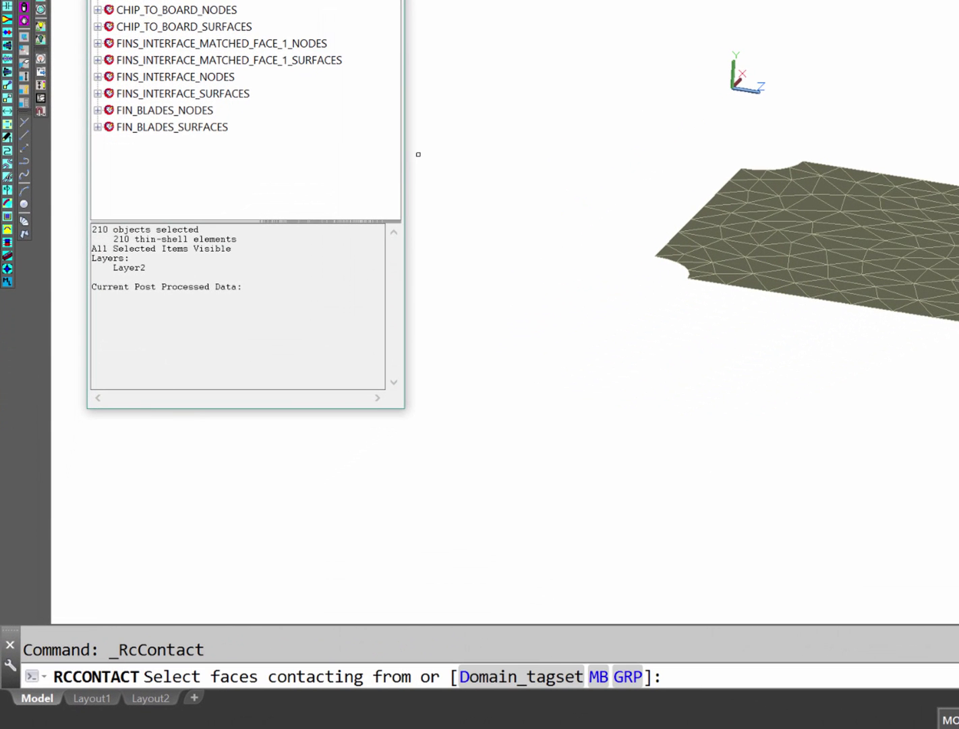
click(490, 676)
click(679, 75)
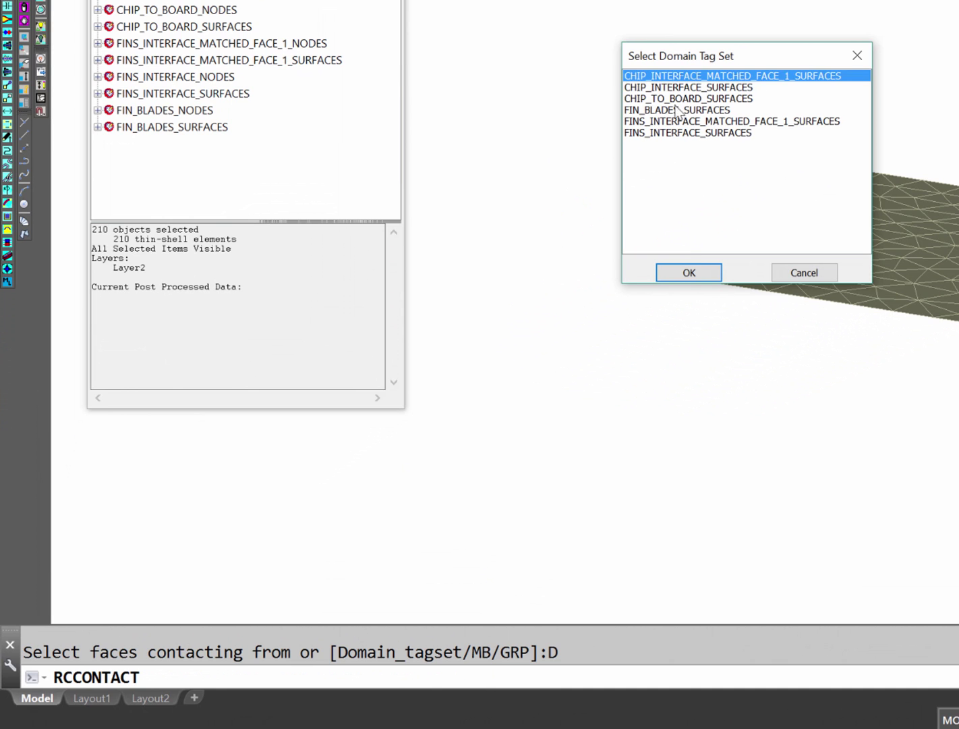
click(686, 271)
key(Return)
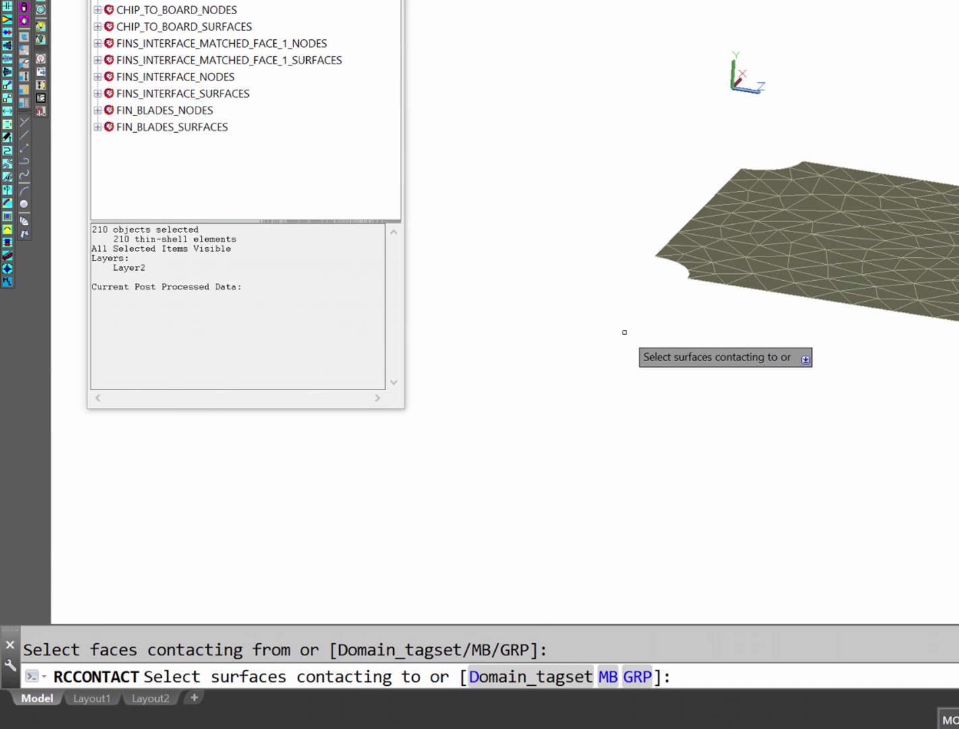
click(523, 686)
click(698, 122)
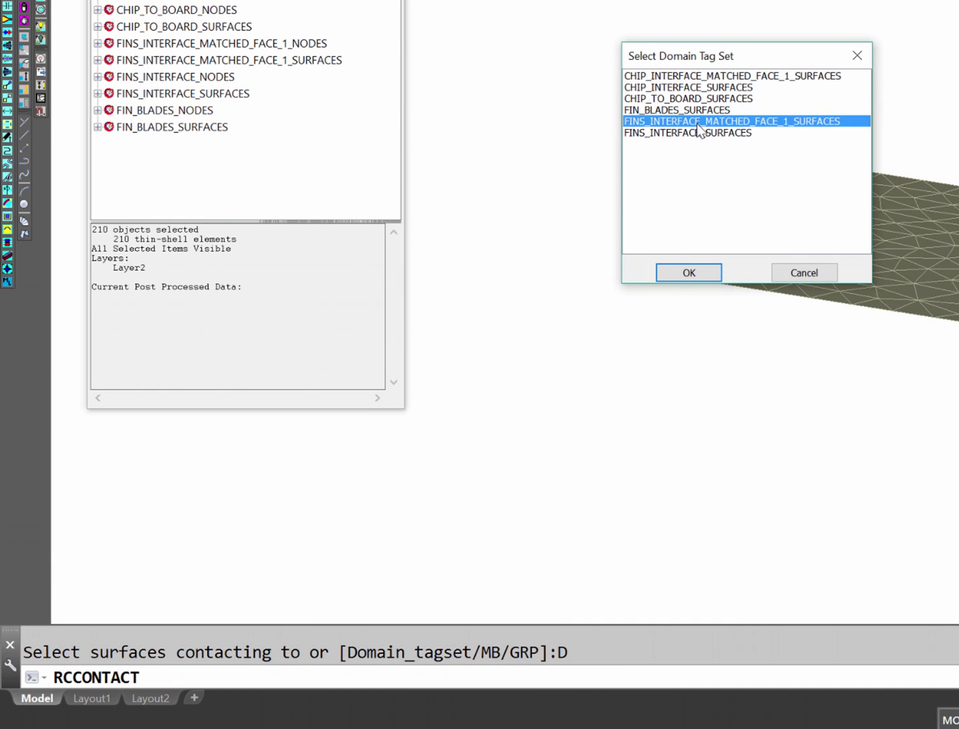
click(689, 274)
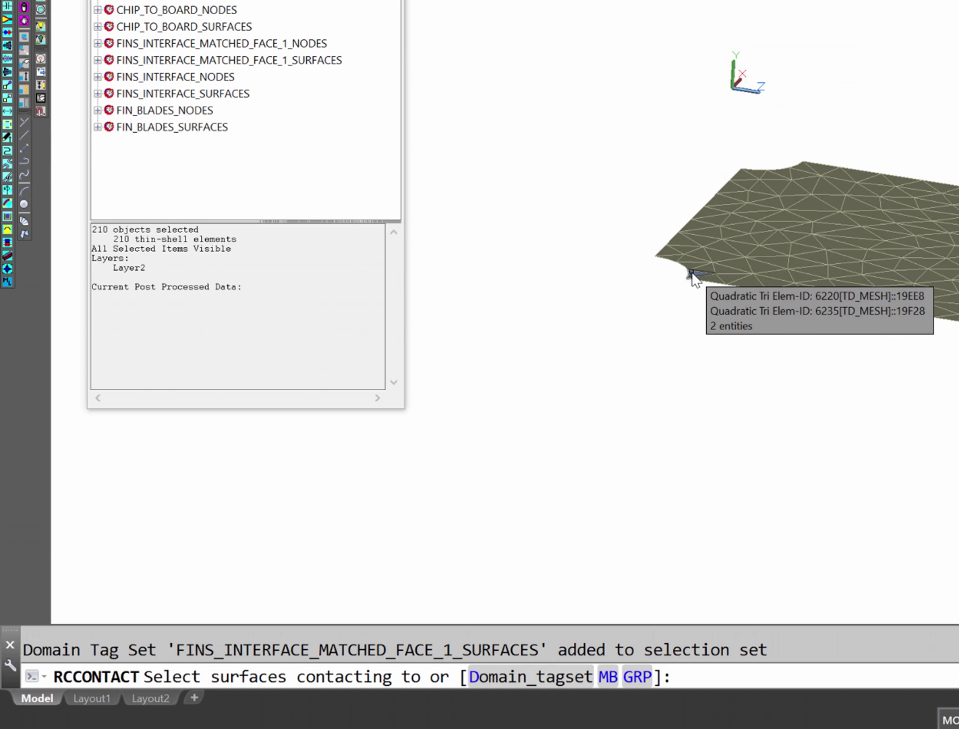
key(Return)
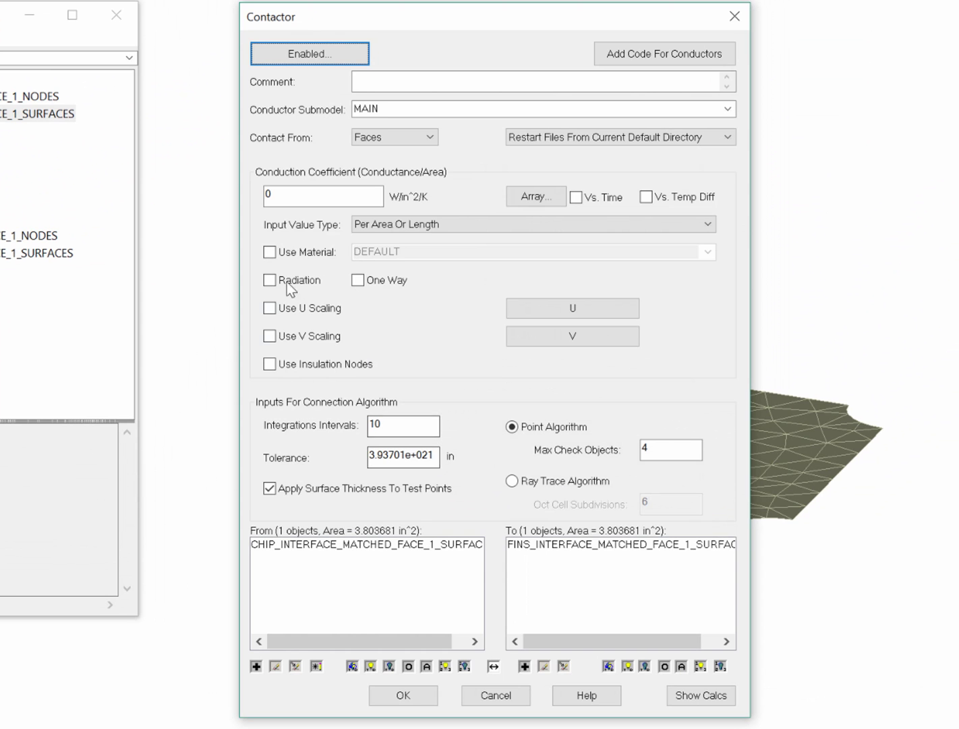
Step: Enter a 20 W/in^2/K coefficient, verify the from and to surfaces, and edit integration intervals
drag(351, 145, 321, 139)
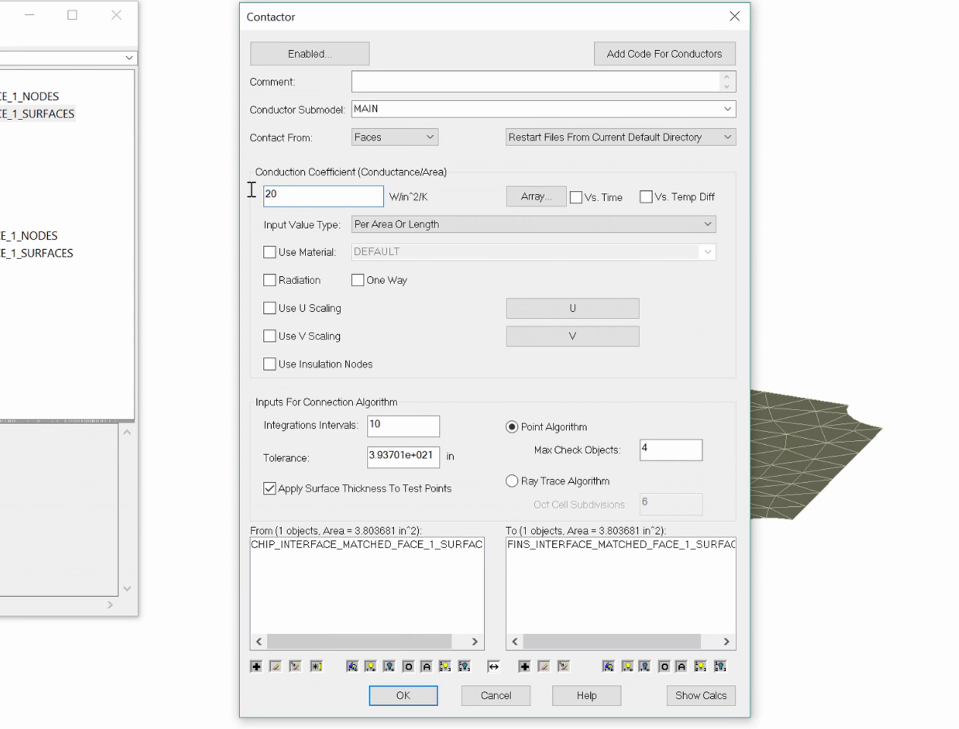
click(380, 551)
click(521, 550)
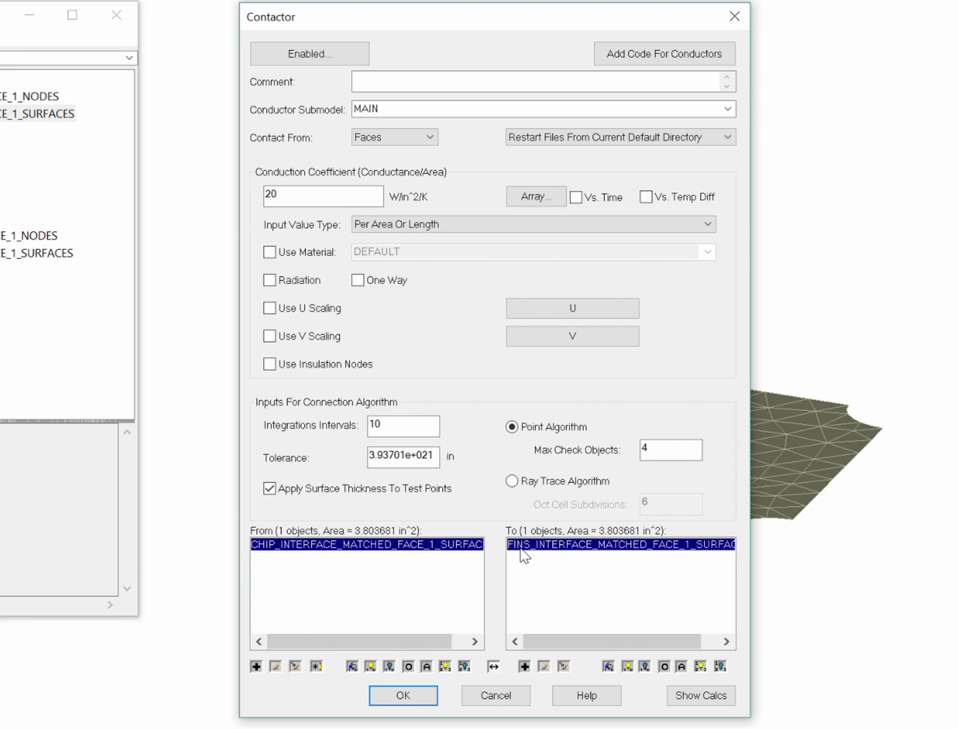
click(400, 426)
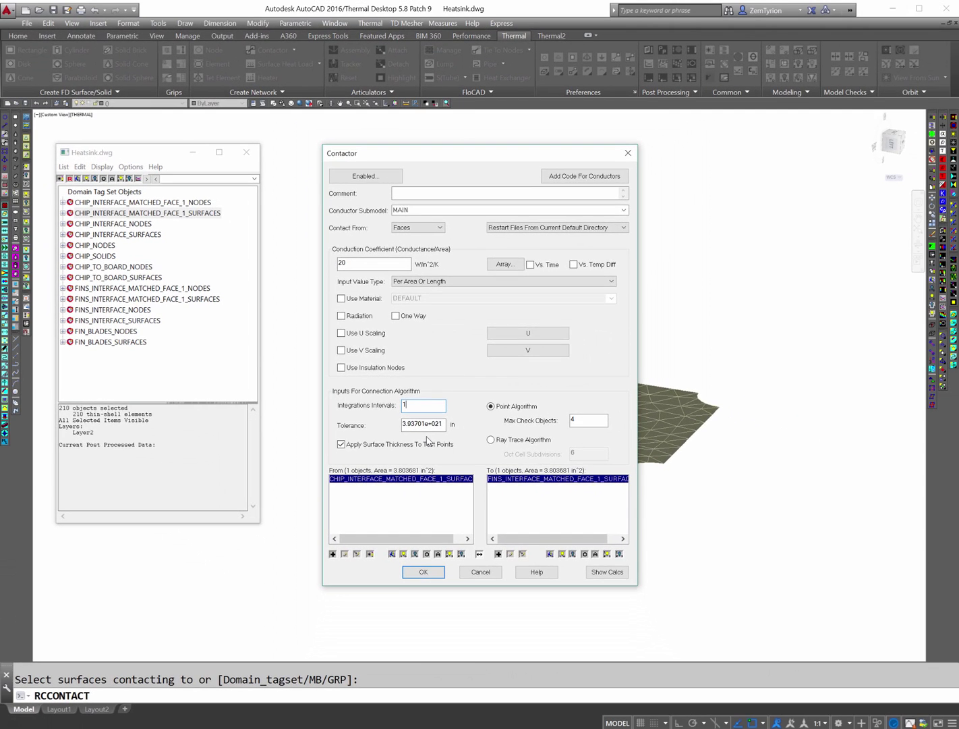
click(409, 654)
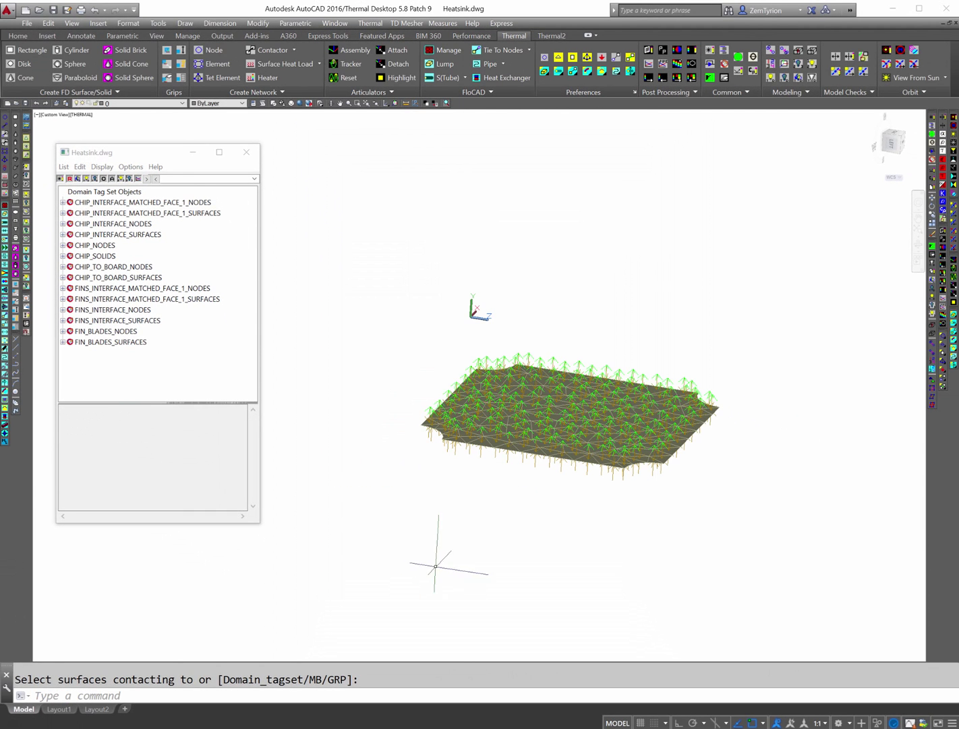